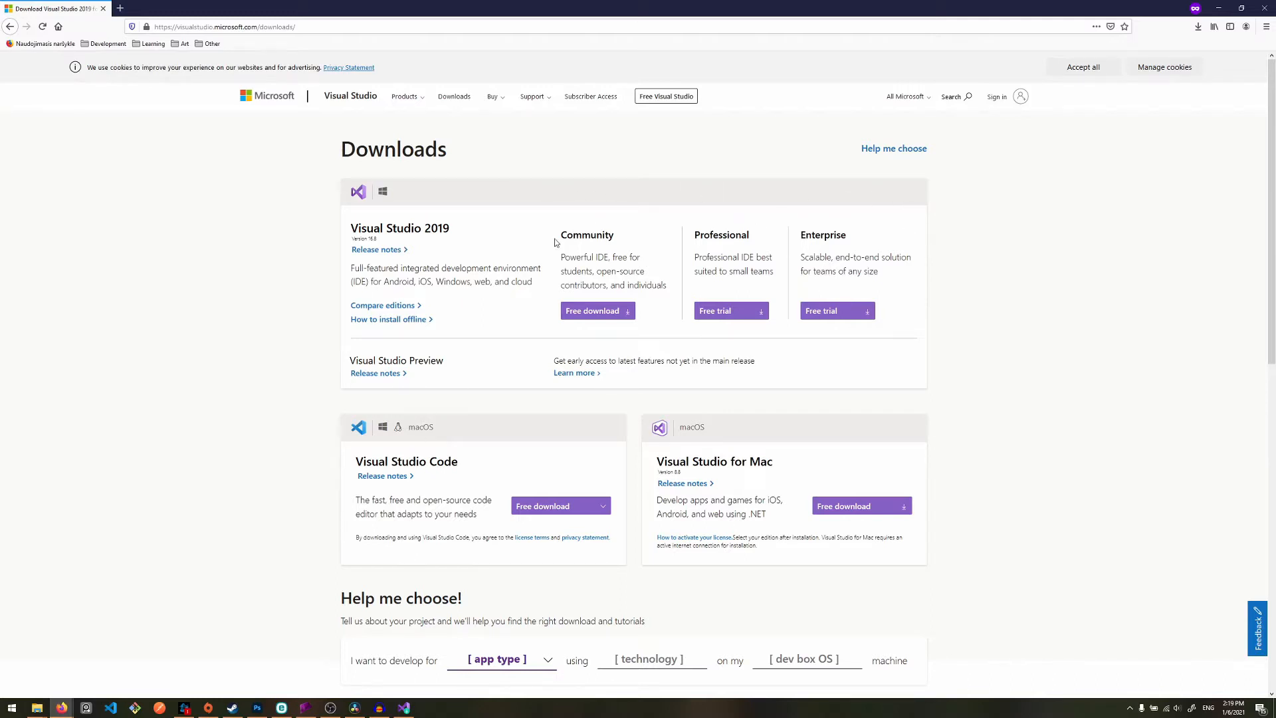
- Open the Visual Studio 2019 edition comparison in a separate tab and bring it into view
{"action": "left_click_drag", "start_coordinate": [556, 242], "coordinate": [620, 242]}
{"action": "left_click_drag", "start_coordinate": [552, 241], "coordinate": [862, 237]}
{"action": "left_click", "coordinate": [593, 218]}
{"action": "middle_click", "coordinate": [406, 305]}
{"action": "key", "text": "ctrl+Tab"}
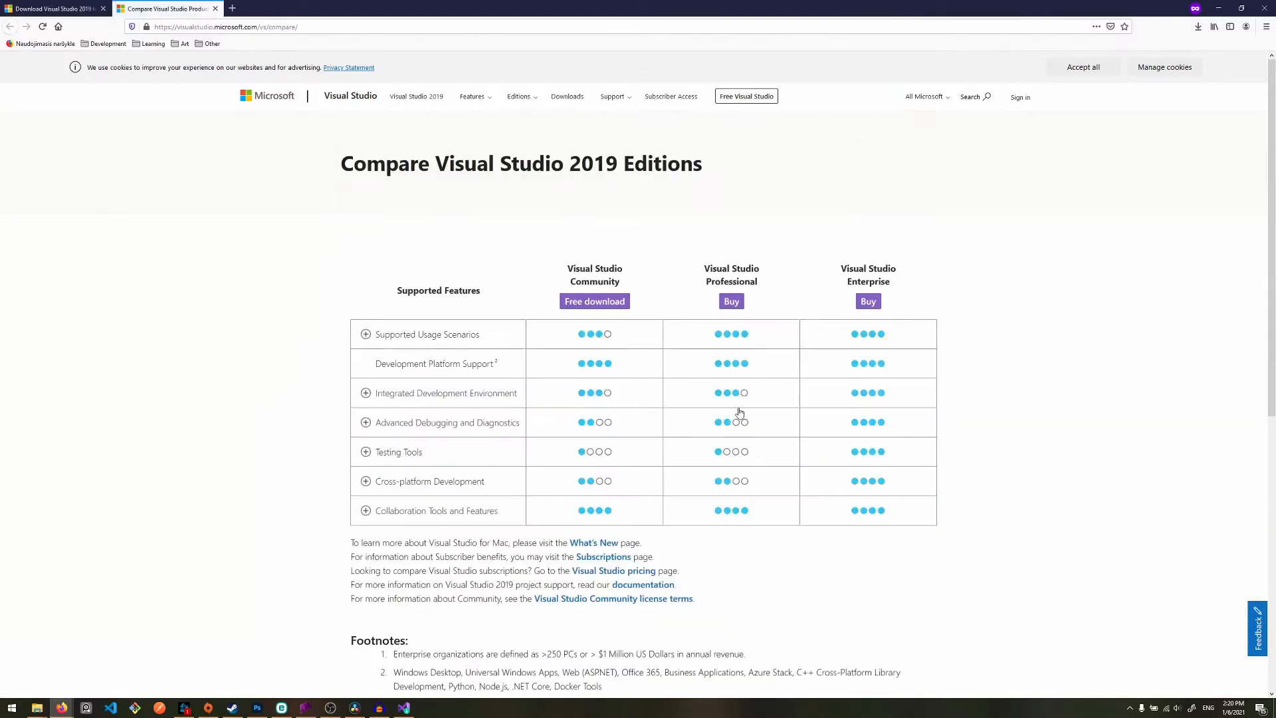
{"action": "key", "text": "ctrl+Tab"}
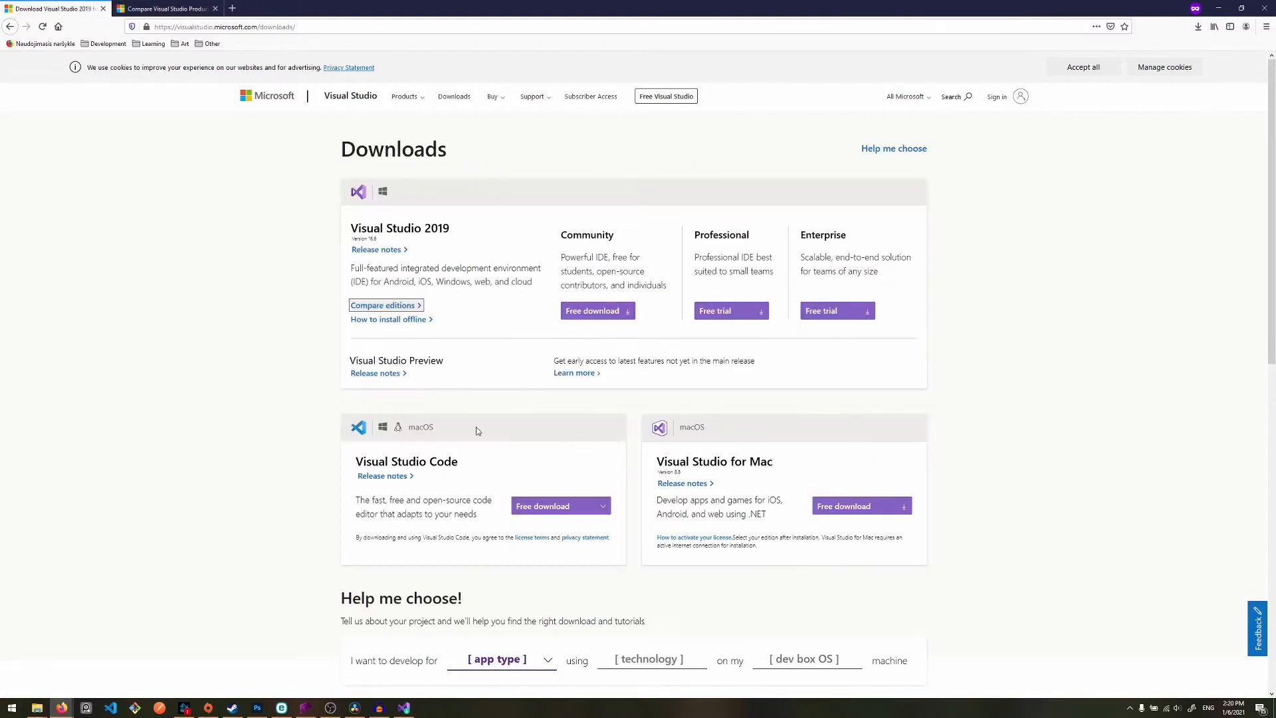
{"action": "left_click", "coordinate": [174, 9]}
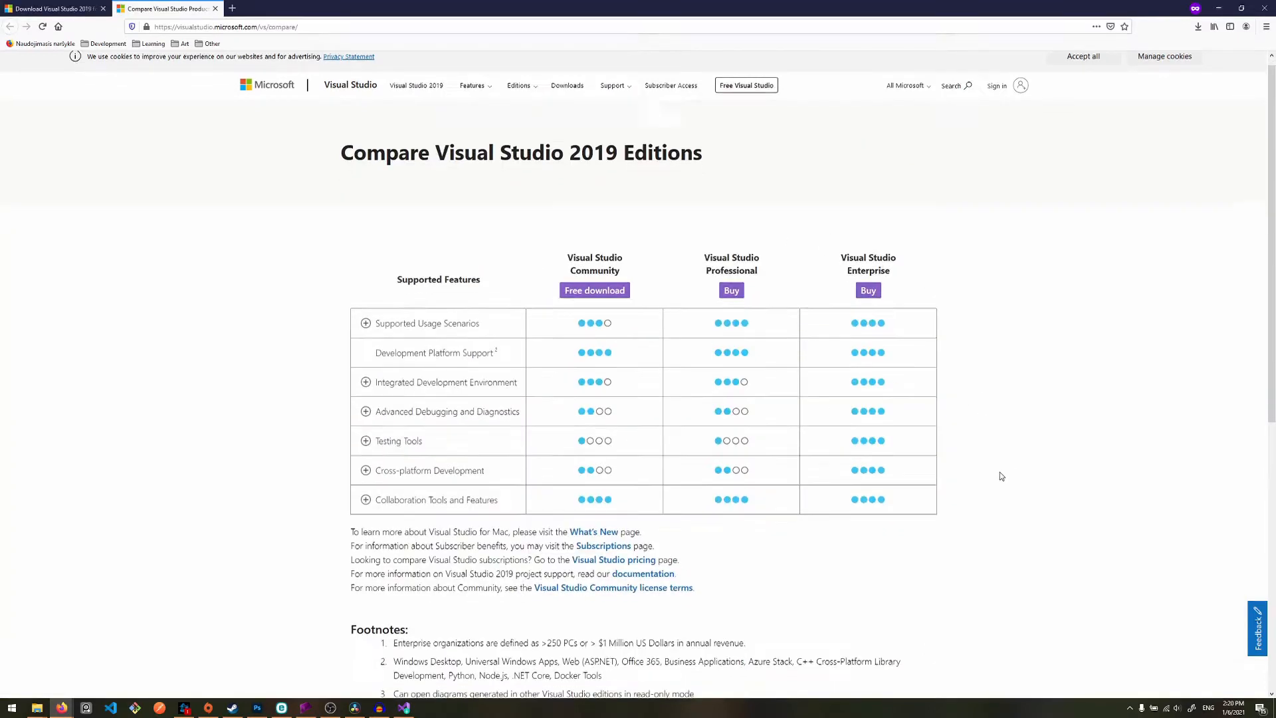
- Expand Supported Usage Scenarios in the comparison table and examine the Enterprise and non-enterprise organization rows
{"action": "scroll", "coordinate": [1000, 476], "scroll_direction": "down", "scroll_amount": 2}
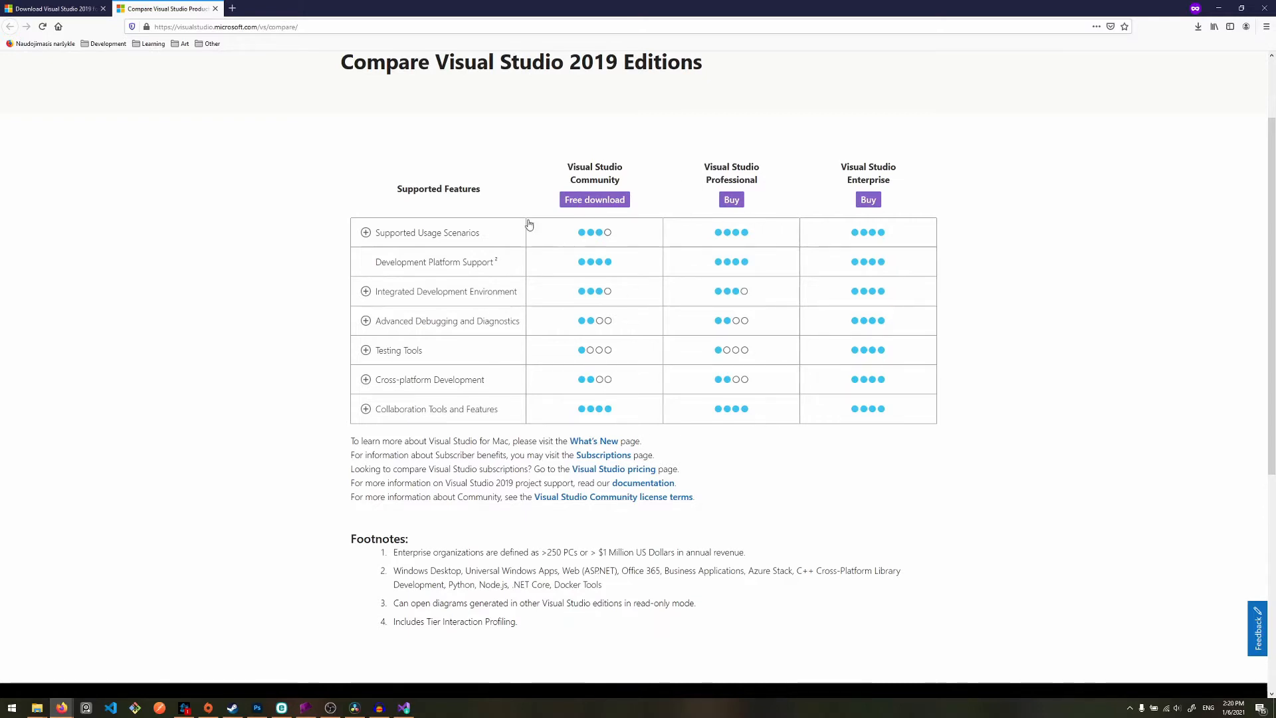
{"action": "left_click", "coordinate": [448, 234]}
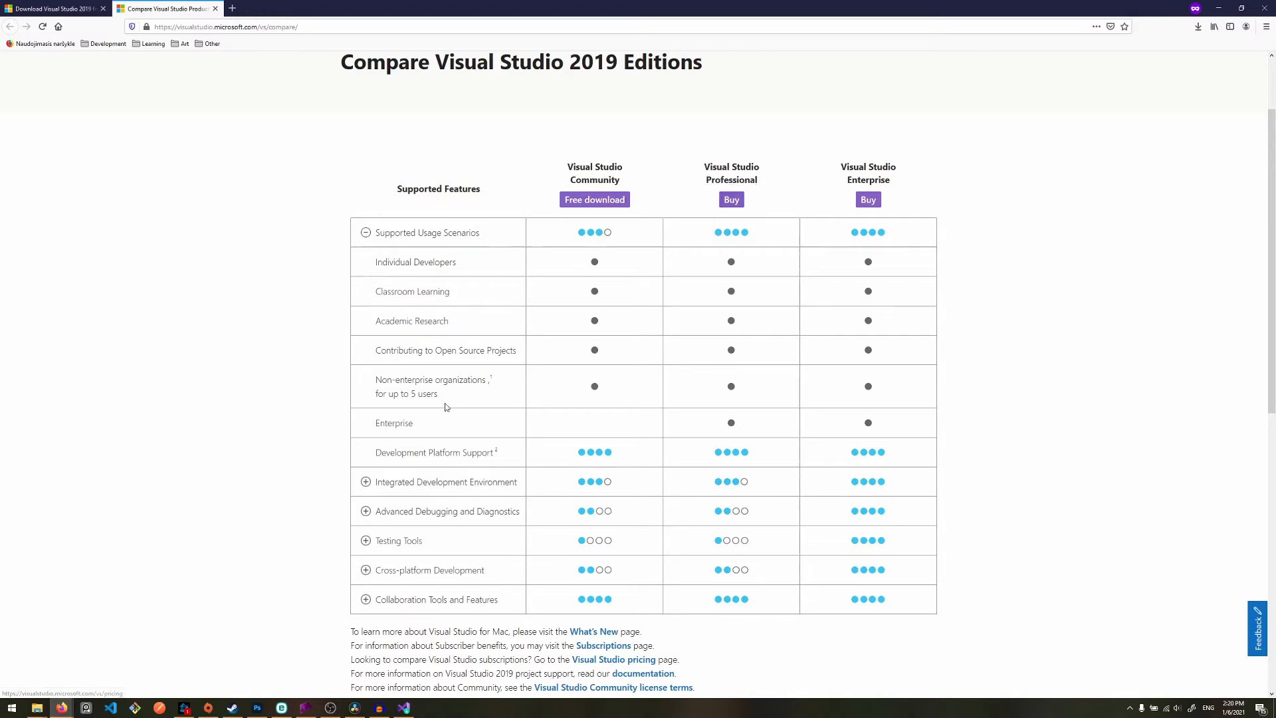
{"action": "left_click_drag", "start_coordinate": [370, 426], "coordinate": [418, 428]}
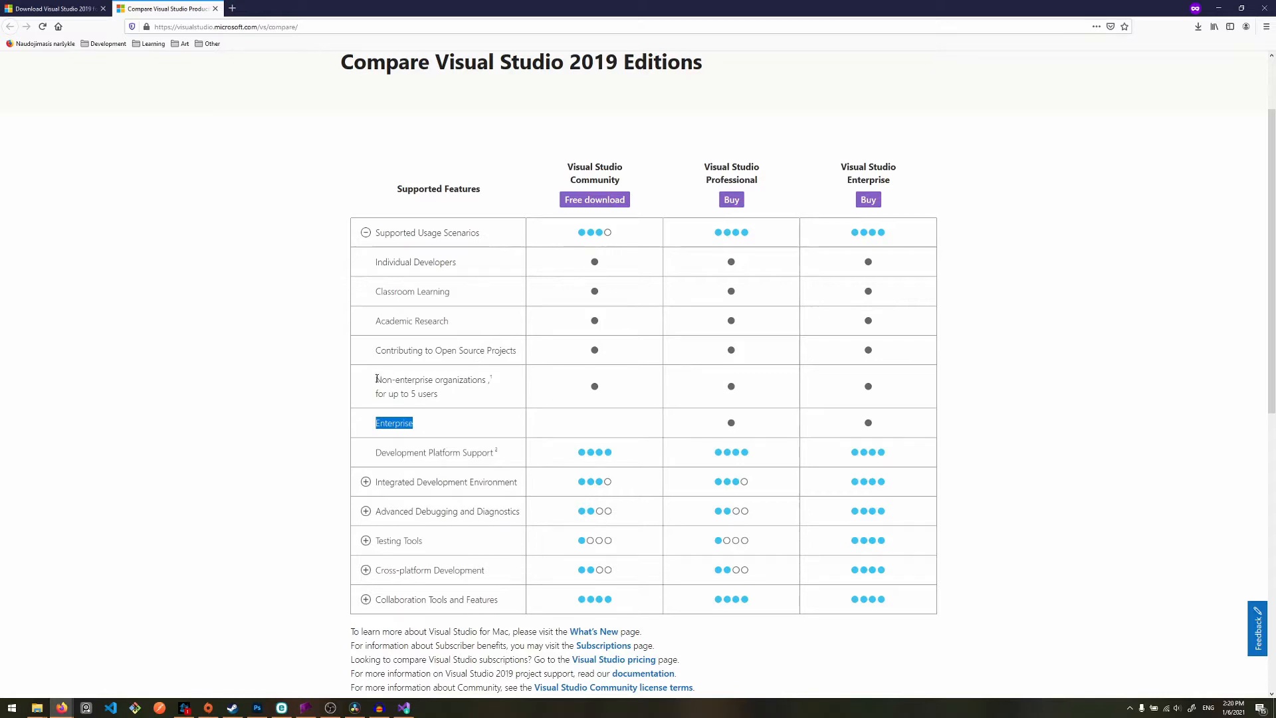
{"action": "left_click_drag", "start_coordinate": [376, 378], "coordinate": [511, 396]}
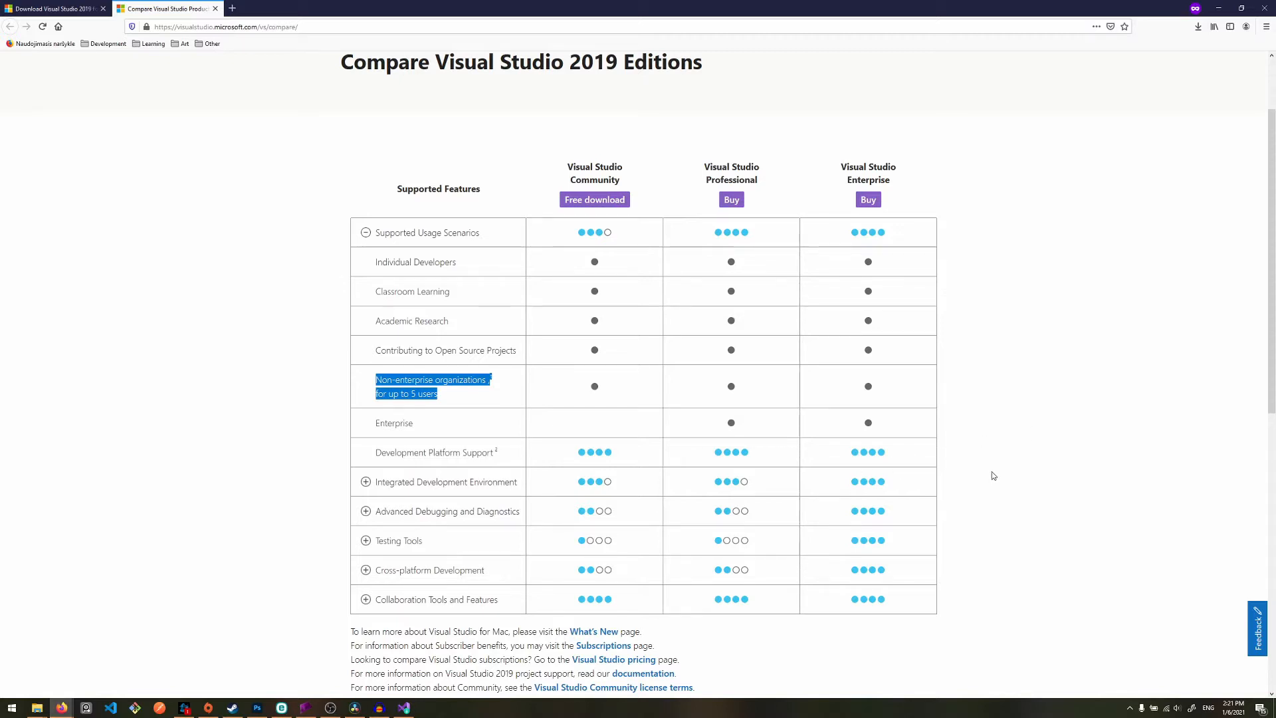
- Return to the downloads page and save the free Visual Studio 2019 Community installer, vs_Community.exe
{"action": "left_click", "coordinate": [74, 5]}
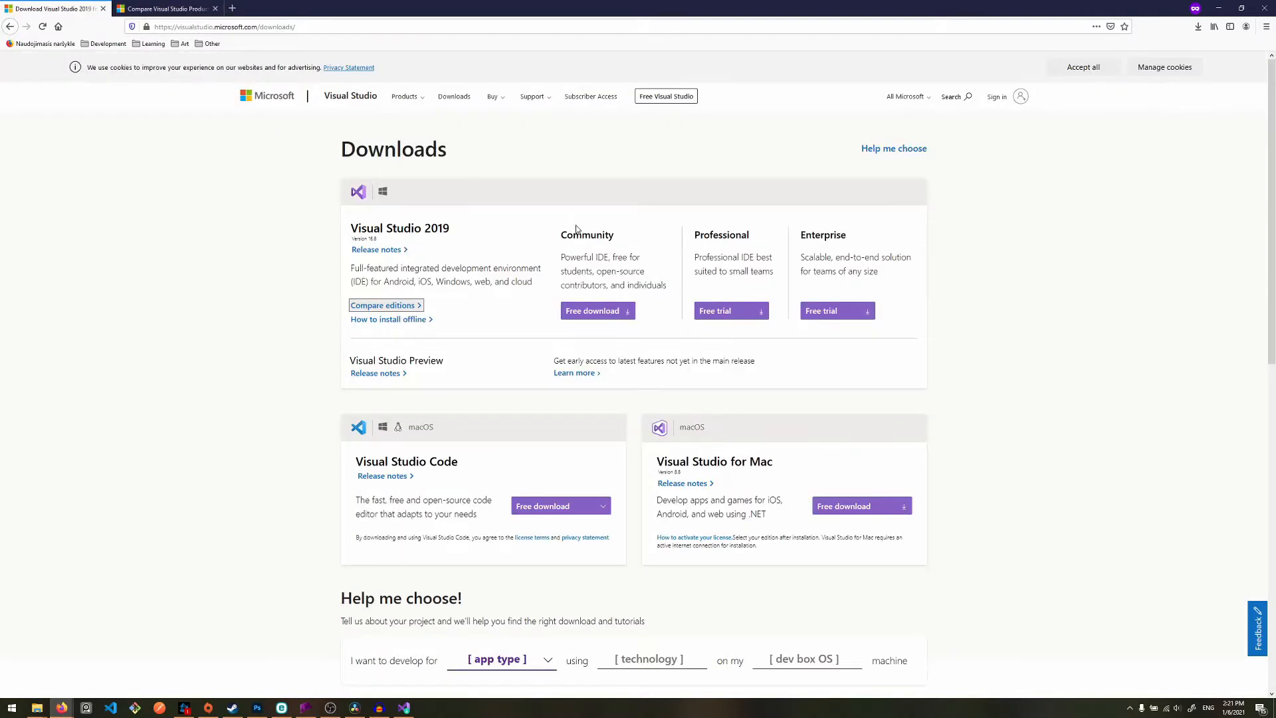
{"action": "left_click", "coordinate": [607, 313]}
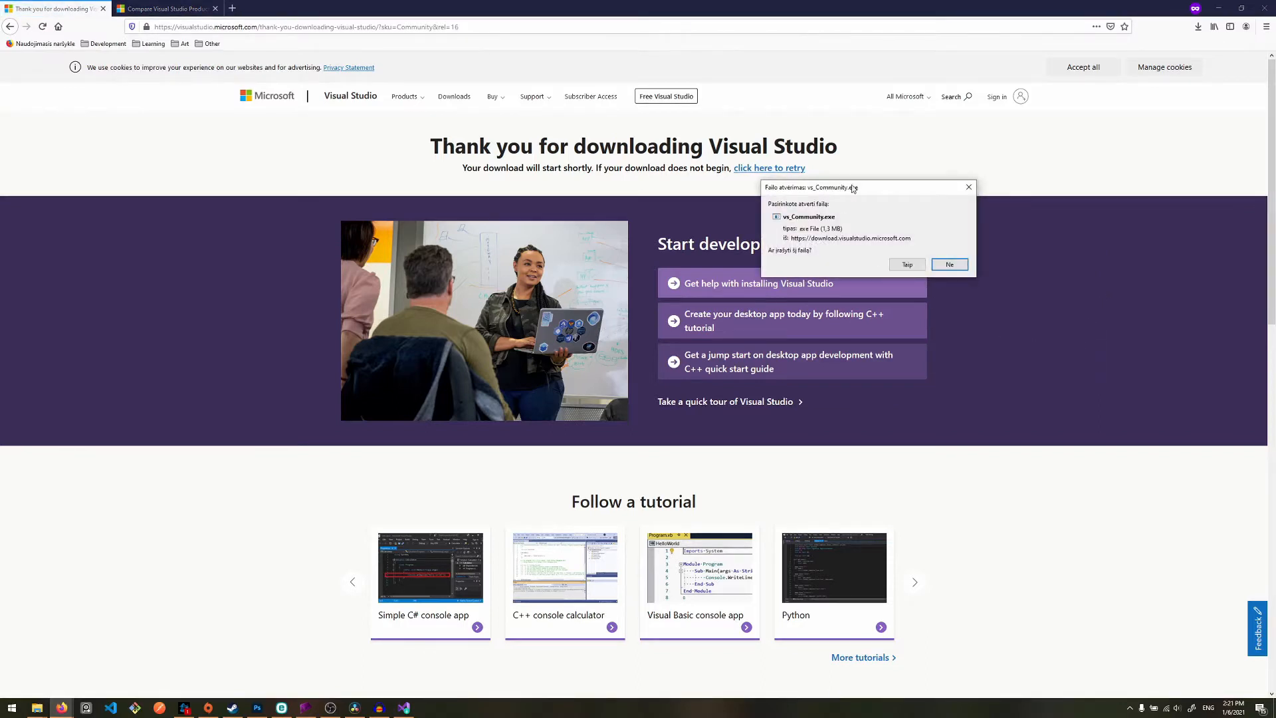
{"action": "left_click_drag", "start_coordinate": [854, 187], "coordinate": [851, 221]}
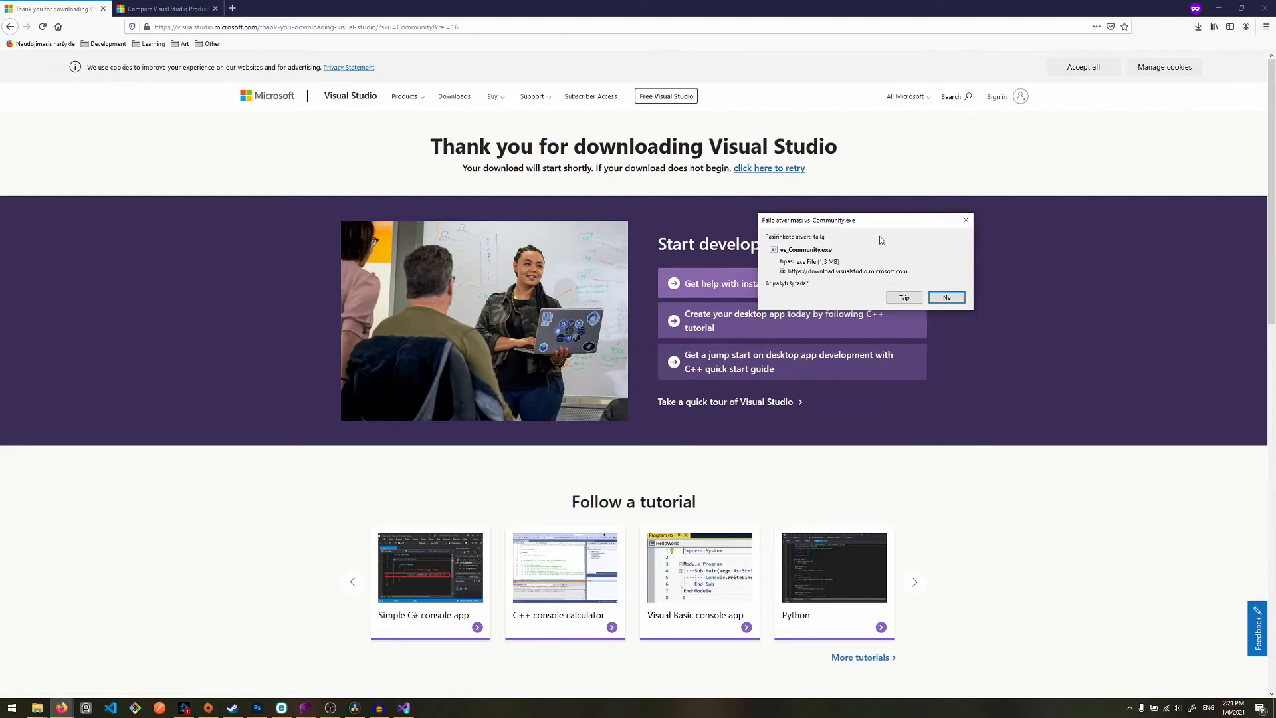
{"action": "left_click_drag", "start_coordinate": [891, 222], "coordinate": [871, 234]}
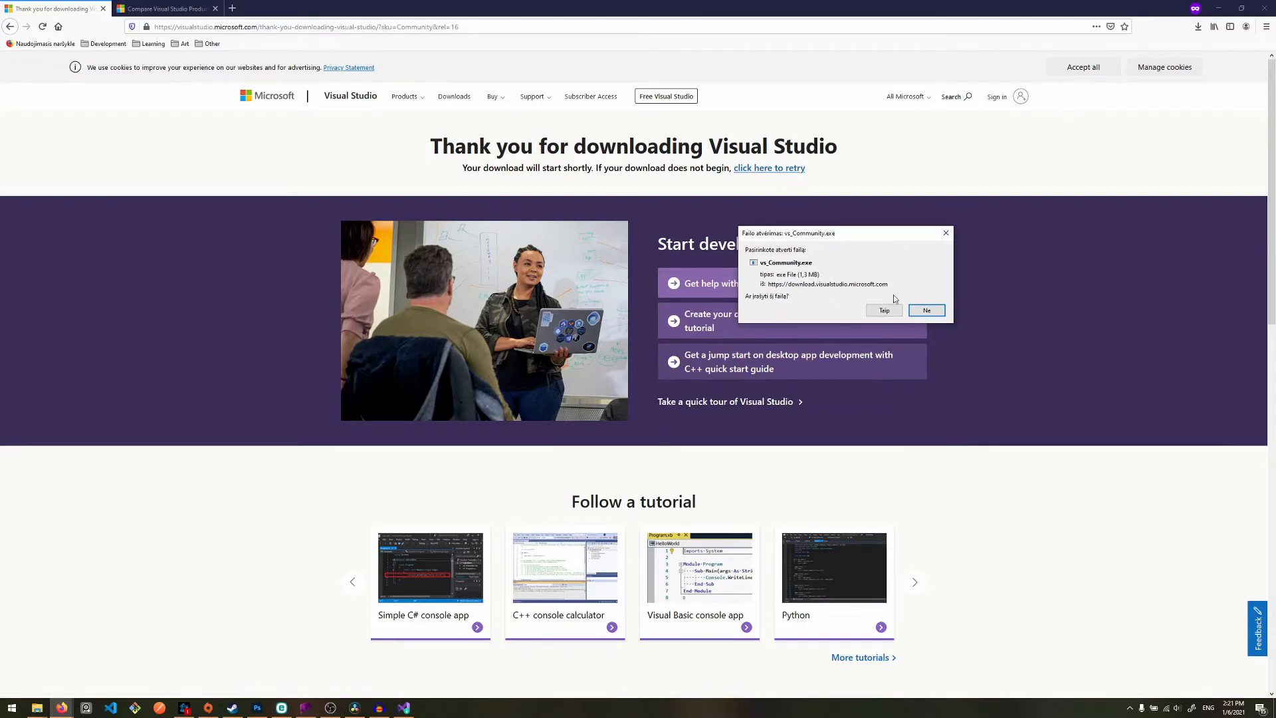
{"action": "left_click", "coordinate": [885, 311]}
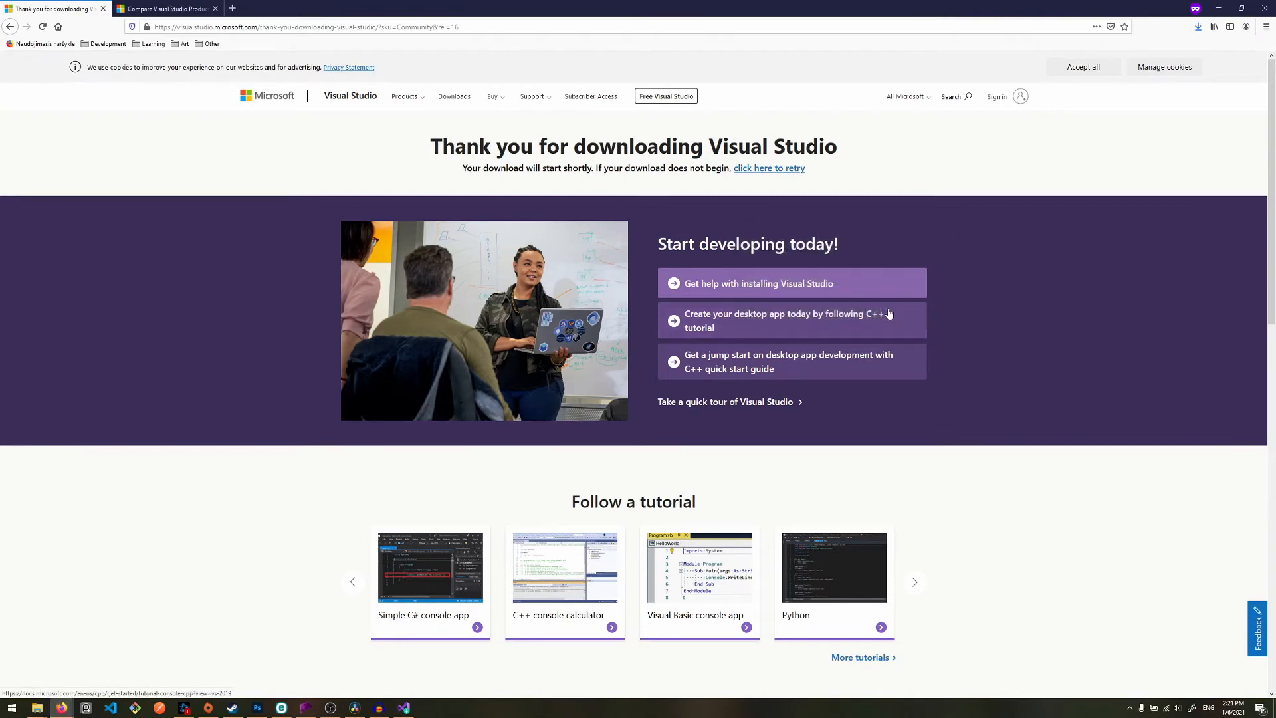
- Run the newly downloaded vs_Community(1).exe and continue past the Visual Studio Installer's initial setup notice
{"action": "left_click", "coordinate": [1198, 27]}
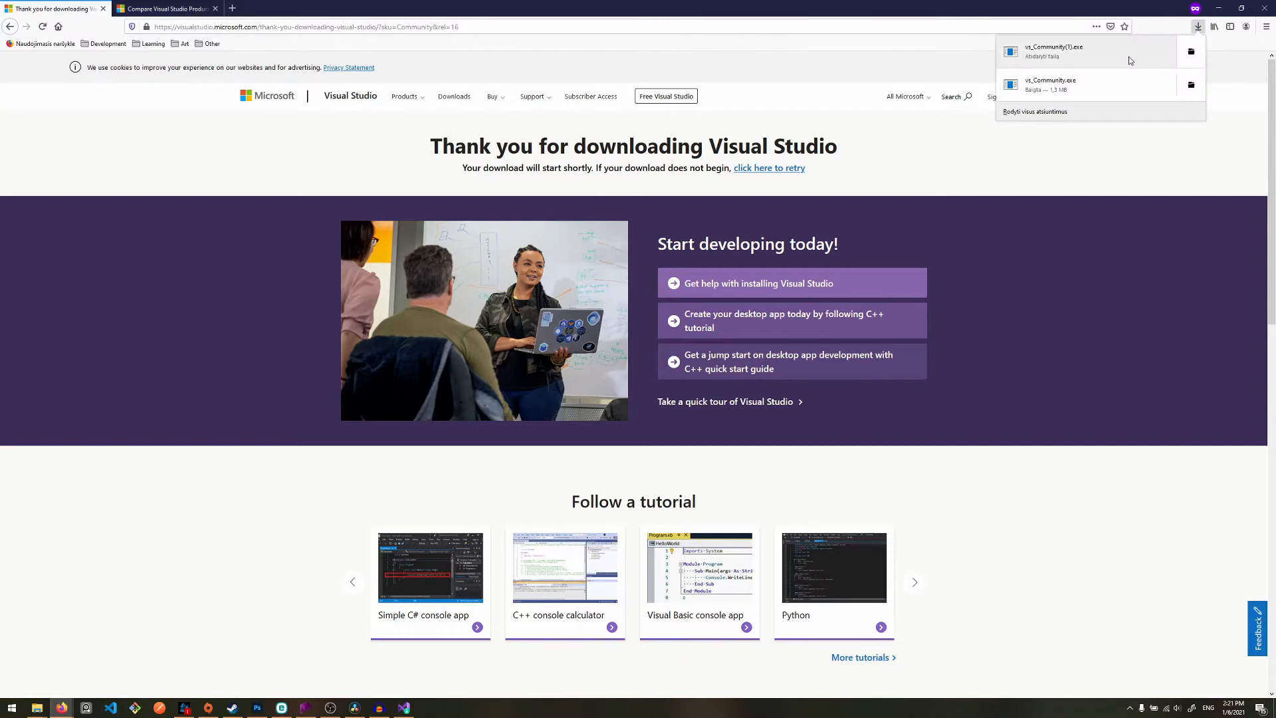
{"action": "left_click", "coordinate": [1106, 56]}
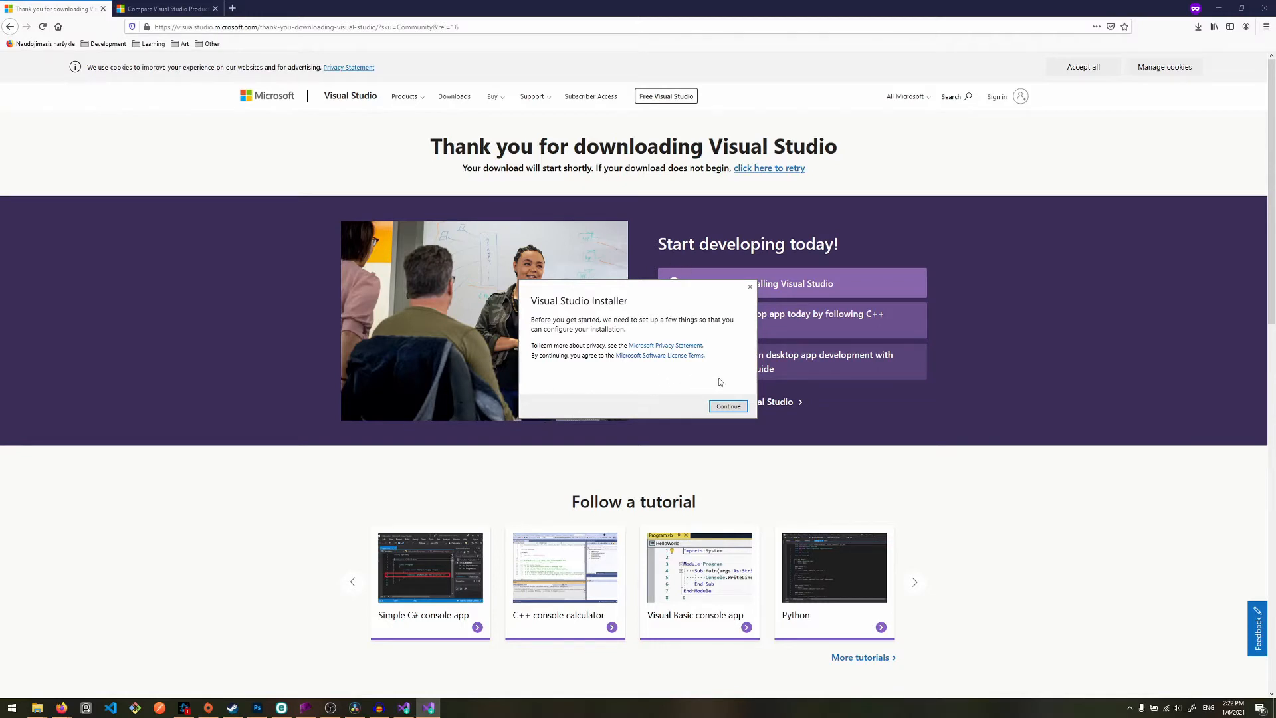
{"action": "left_click", "coordinate": [742, 408]}
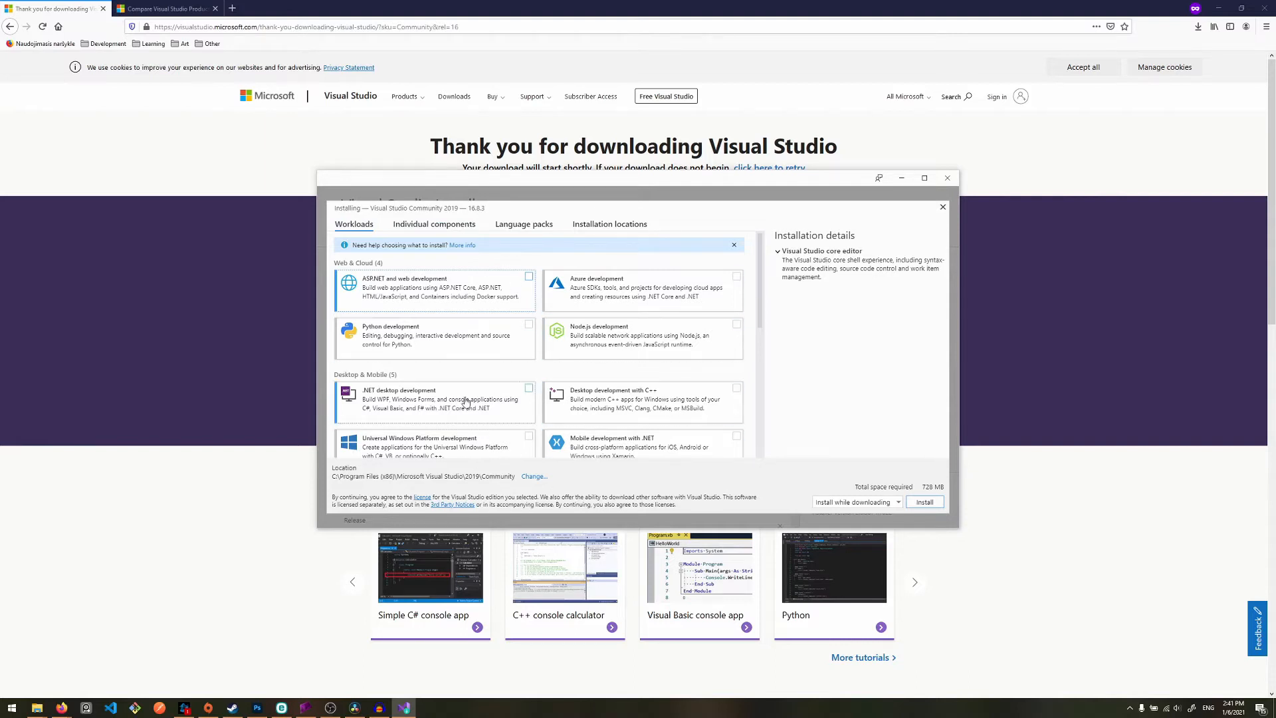
- Look through the installer's available workloads, from Web & Cloud to Other Toolsets
{"action": "scroll", "coordinate": [498, 384], "scroll_direction": "down", "scroll_amount": 5}
{"action": "scroll", "coordinate": [499, 384], "scroll_direction": "up", "scroll_amount": 1}
{"action": "scroll", "coordinate": [638, 362], "scroll_direction": "down", "scroll_amount": 2}
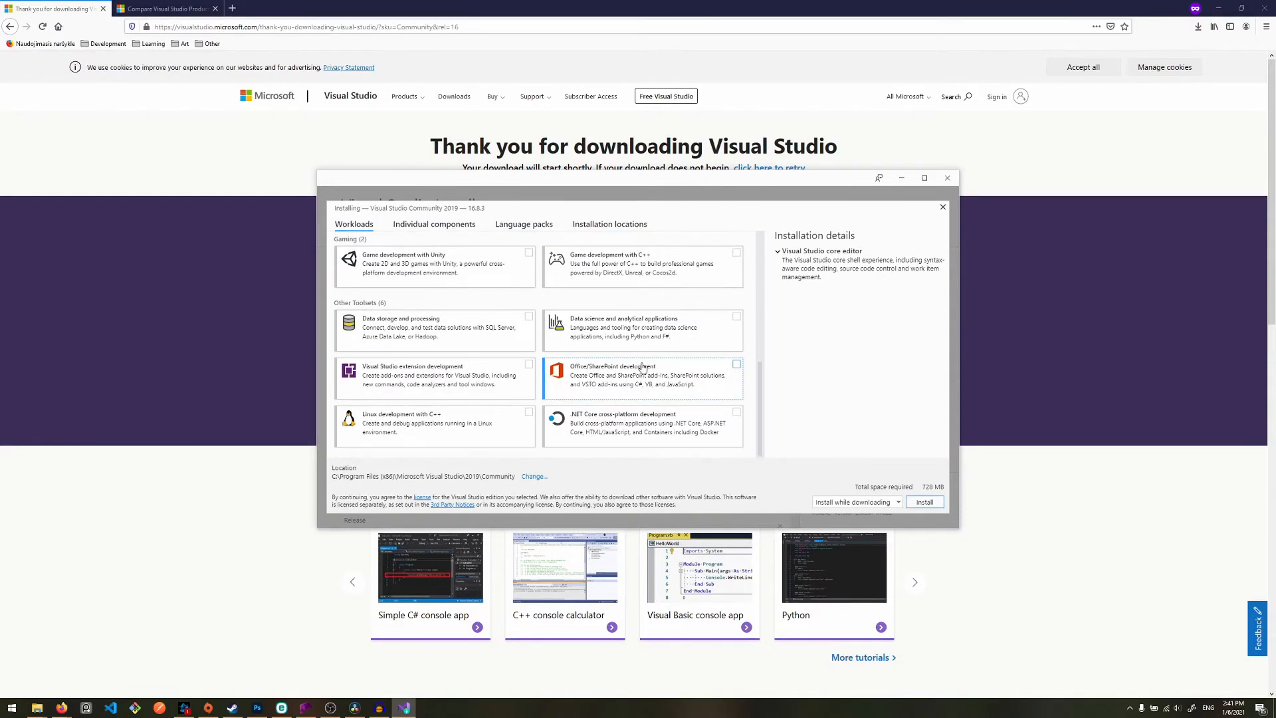
{"action": "scroll", "coordinate": [633, 401], "scroll_direction": "up", "scroll_amount": 6}
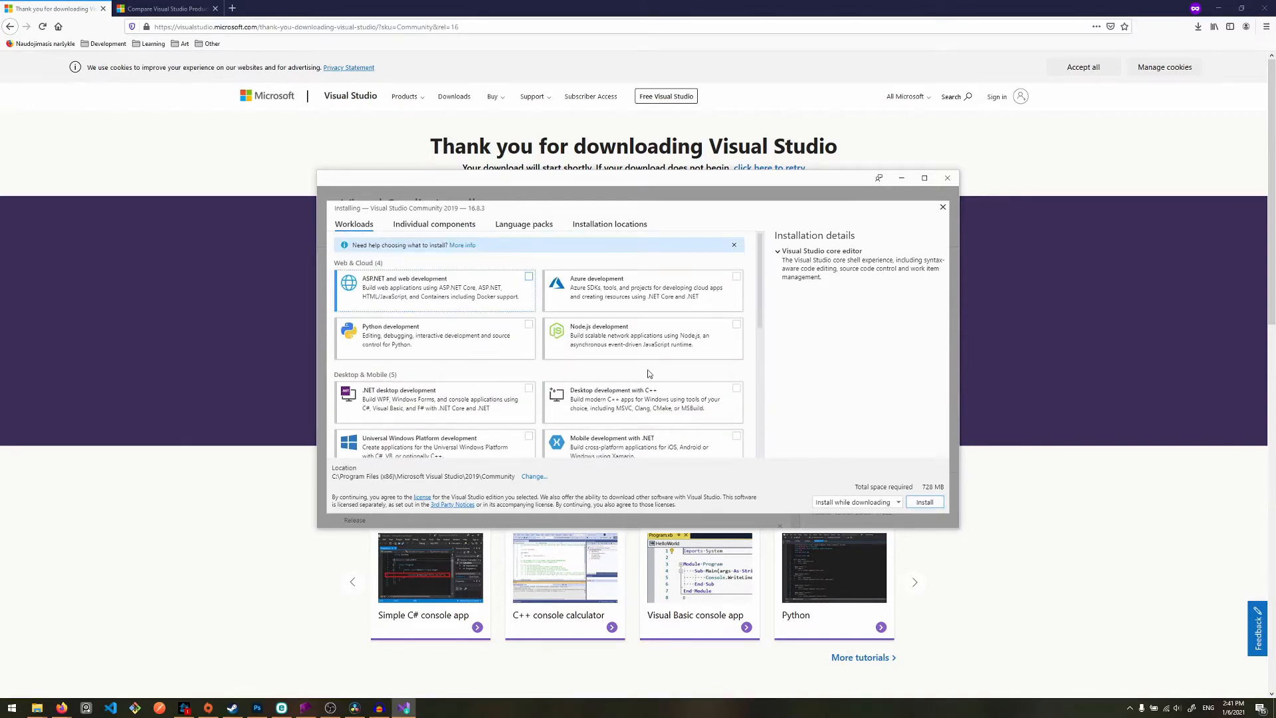
{"action": "scroll", "coordinate": [619, 301], "scroll_direction": "down", "scroll_amount": 6}
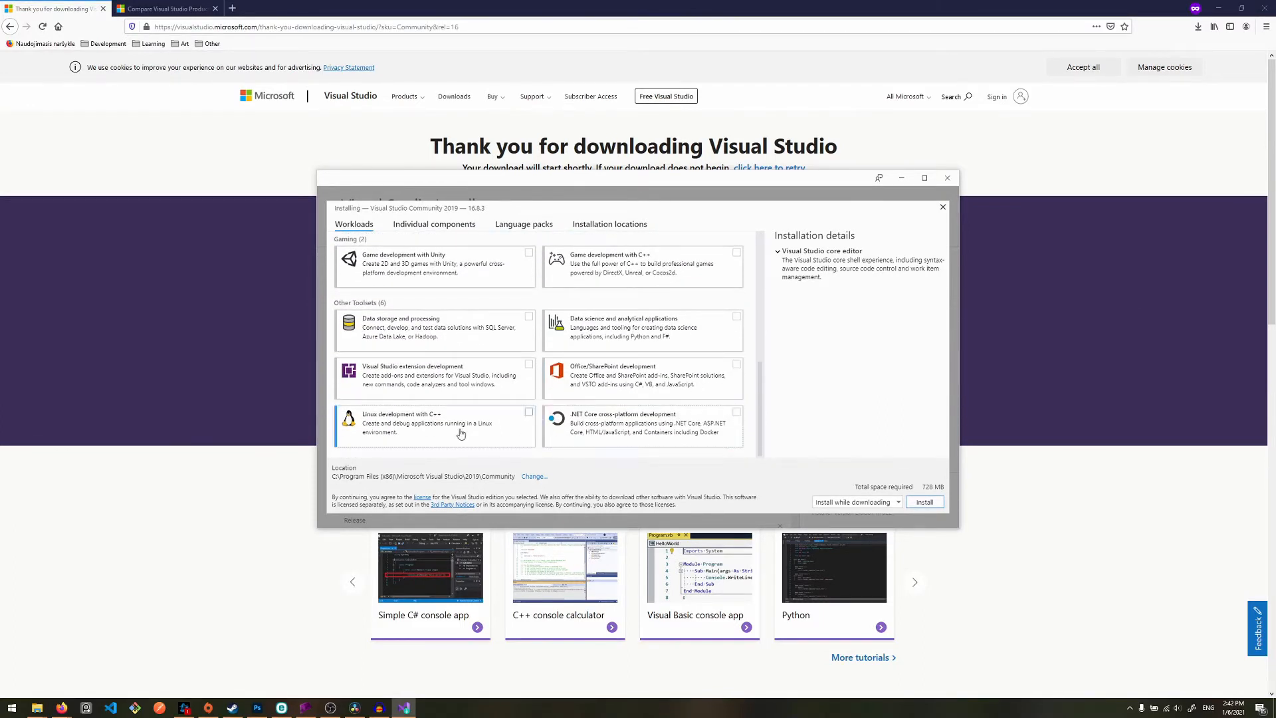
{"action": "scroll", "coordinate": [638, 358], "scroll_direction": "up", "scroll_amount": 6}
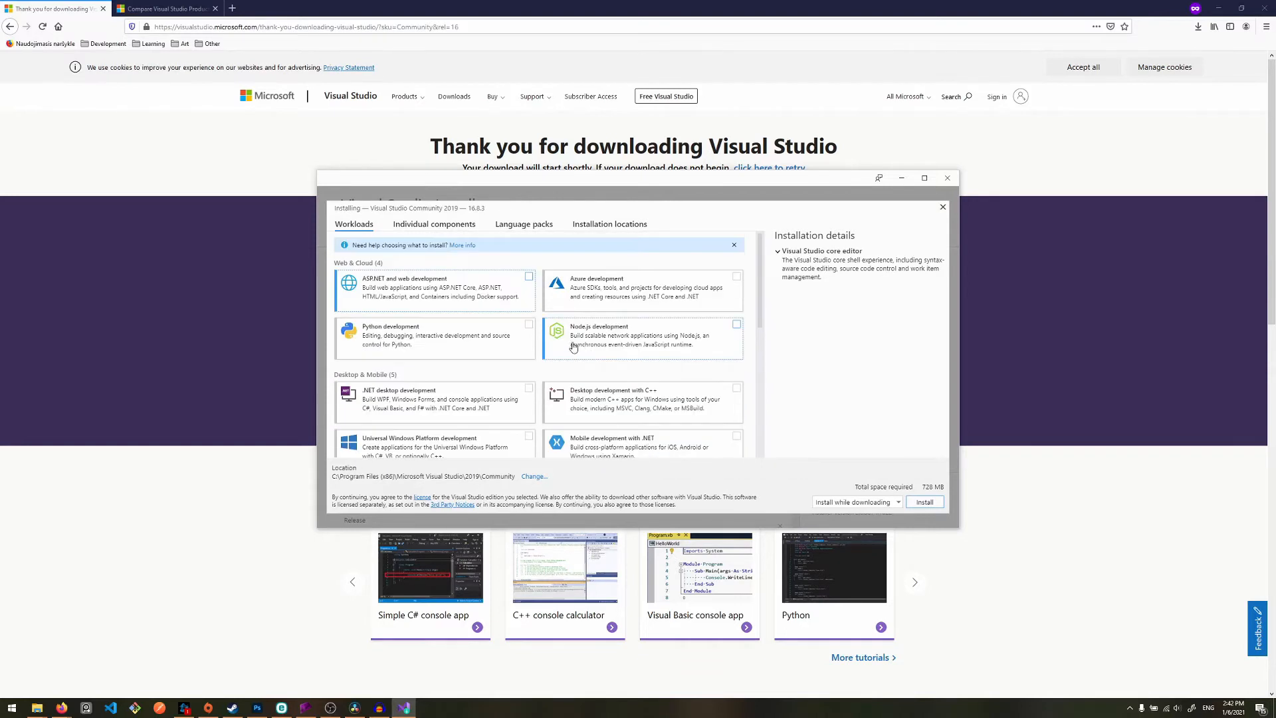
- Browse the full list of individual components available for the installation, from .NET to the C++ build tools
{"action": "left_click", "coordinate": [458, 230]}
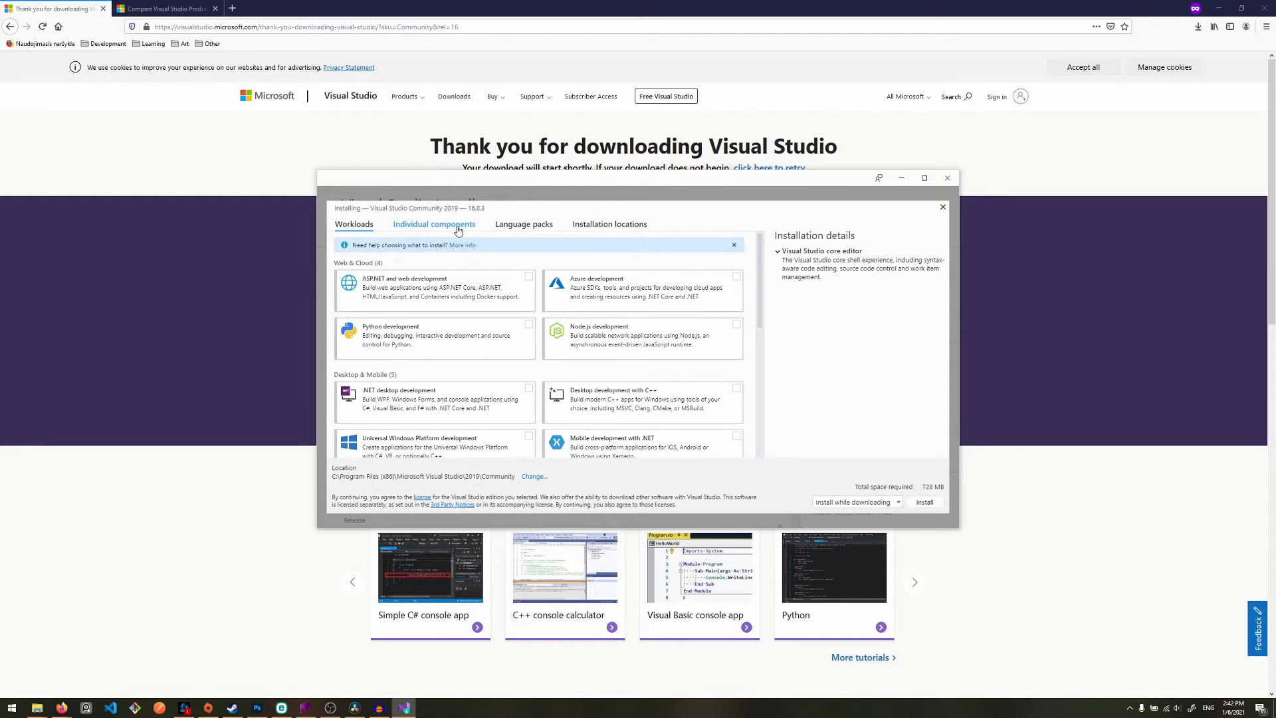
{"action": "scroll", "coordinate": [532, 379], "scroll_direction": "down", "scroll_amount": 15}
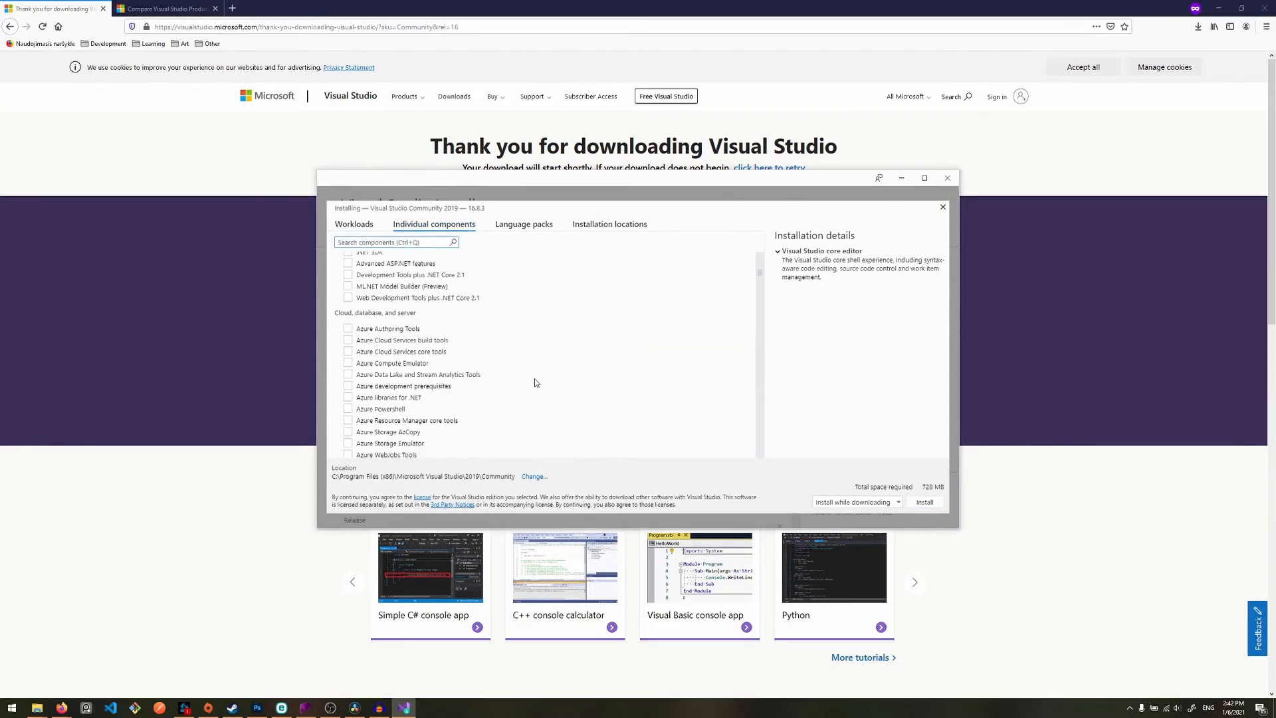
{"action": "scroll", "coordinate": [619, 392], "scroll_direction": "up", "scroll_amount": 15}
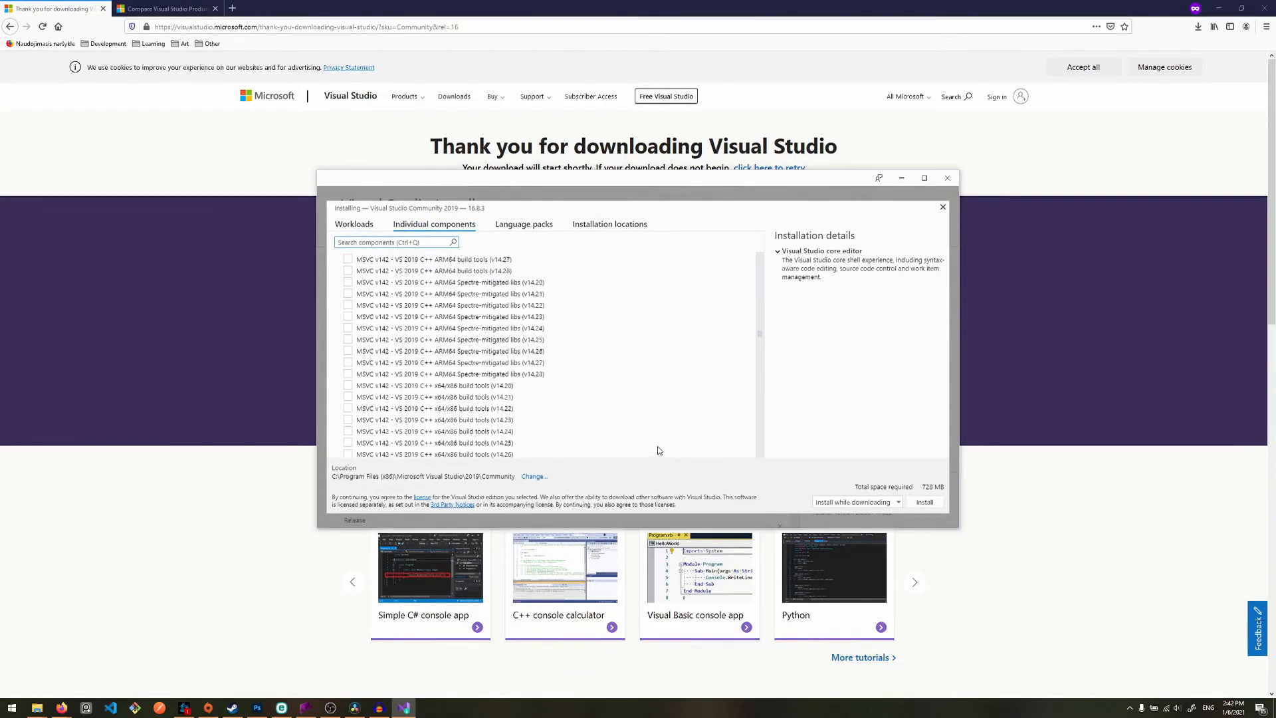
{"action": "scroll", "coordinate": [572, 373], "scroll_direction": "up", "scroll_amount": 8}
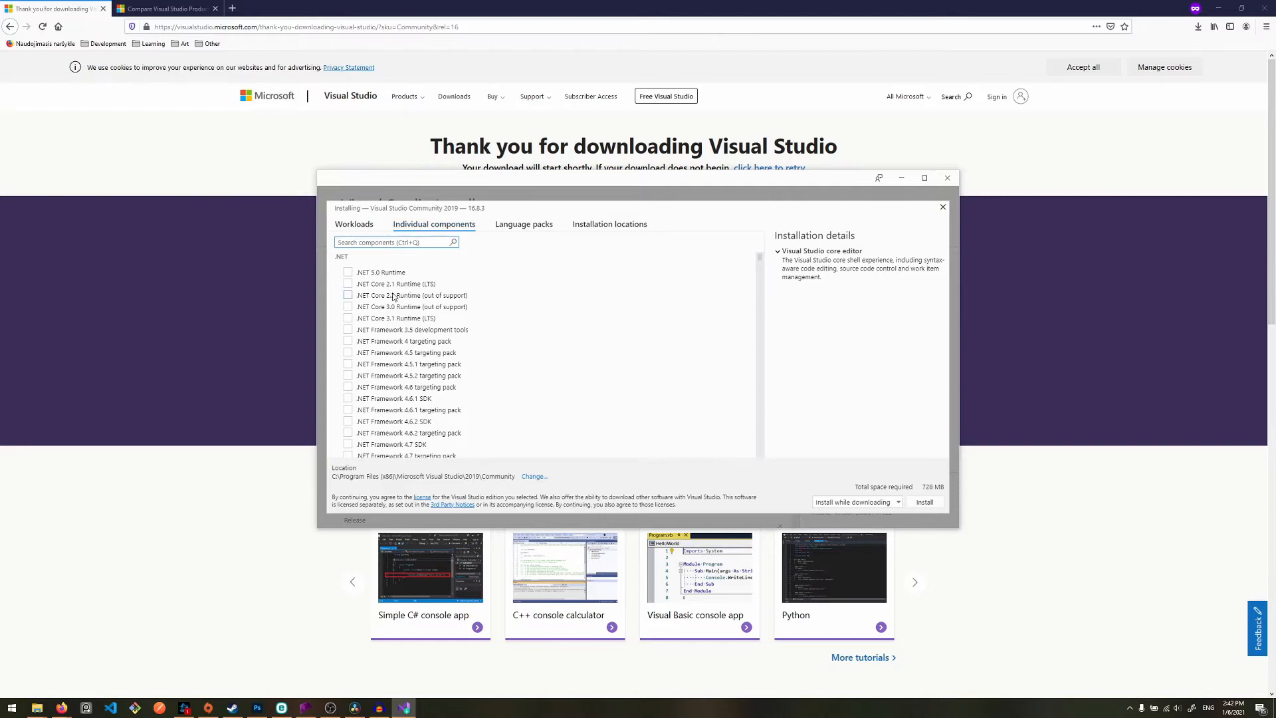
{"action": "scroll", "coordinate": [464, 370], "scroll_direction": "down", "scroll_amount": 20}
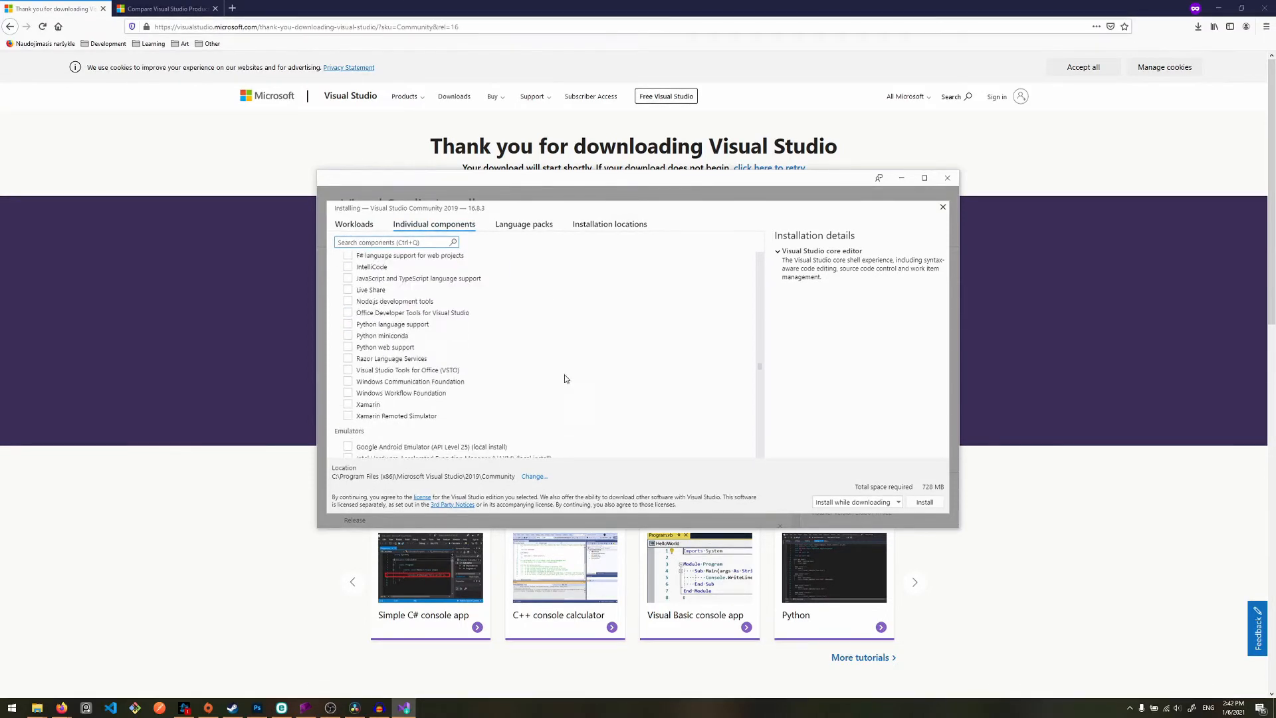
{"action": "scroll", "coordinate": [565, 378], "scroll_direction": "down", "scroll_amount": 15}
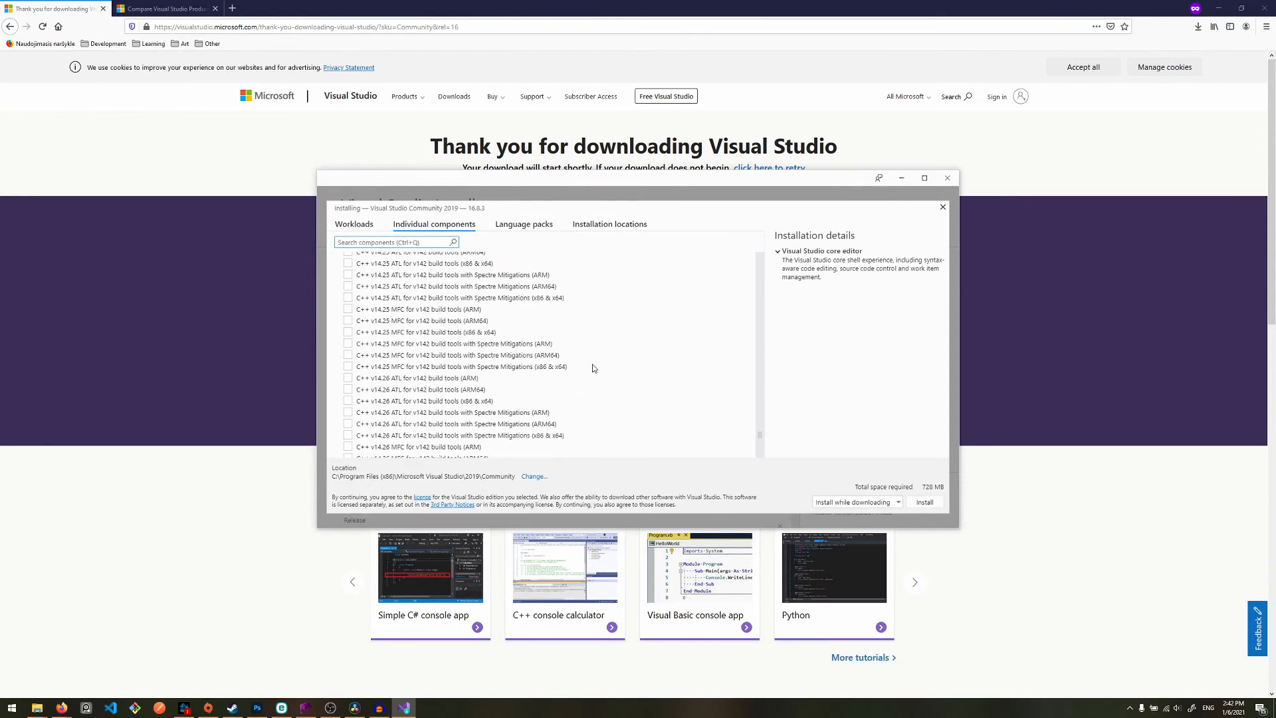
{"action": "scroll", "coordinate": [590, 365], "scroll_direction": "down", "scroll_amount": 5}
{"action": "scroll", "coordinate": [610, 438], "scroll_direction": "up", "scroll_amount": 10}
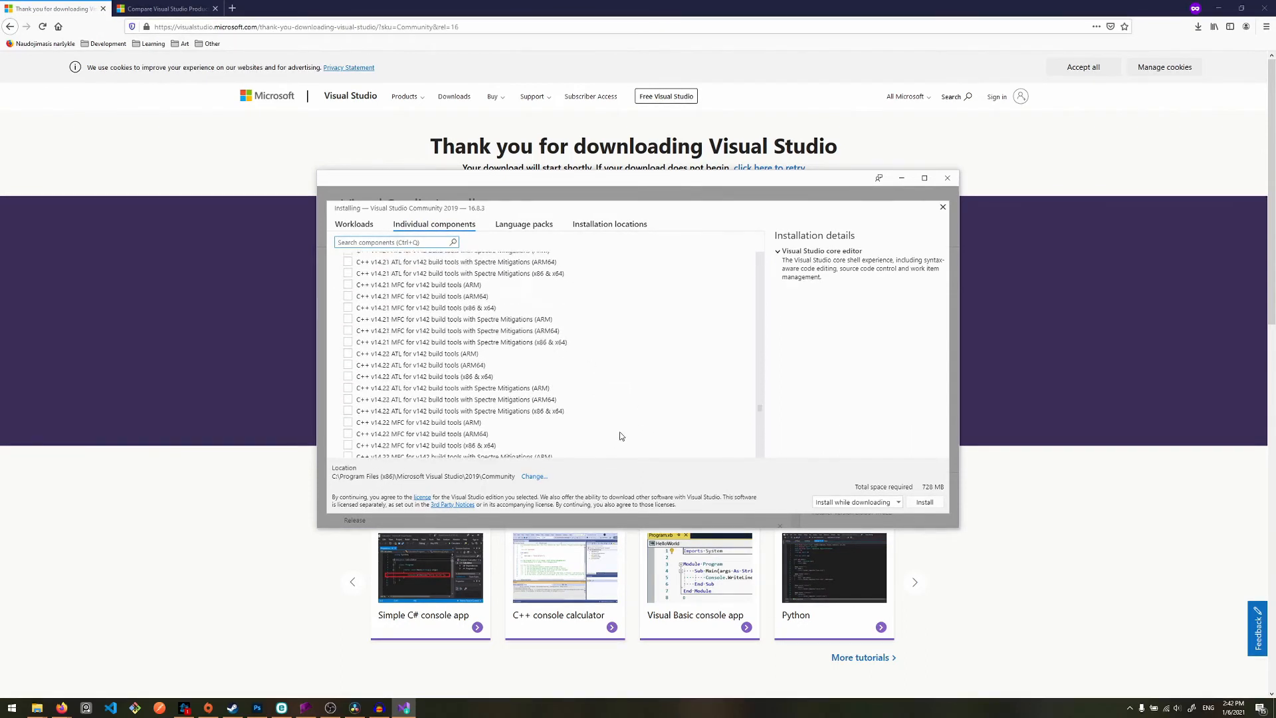
{"action": "scroll", "coordinate": [621, 432], "scroll_direction": "up", "scroll_amount": 12}
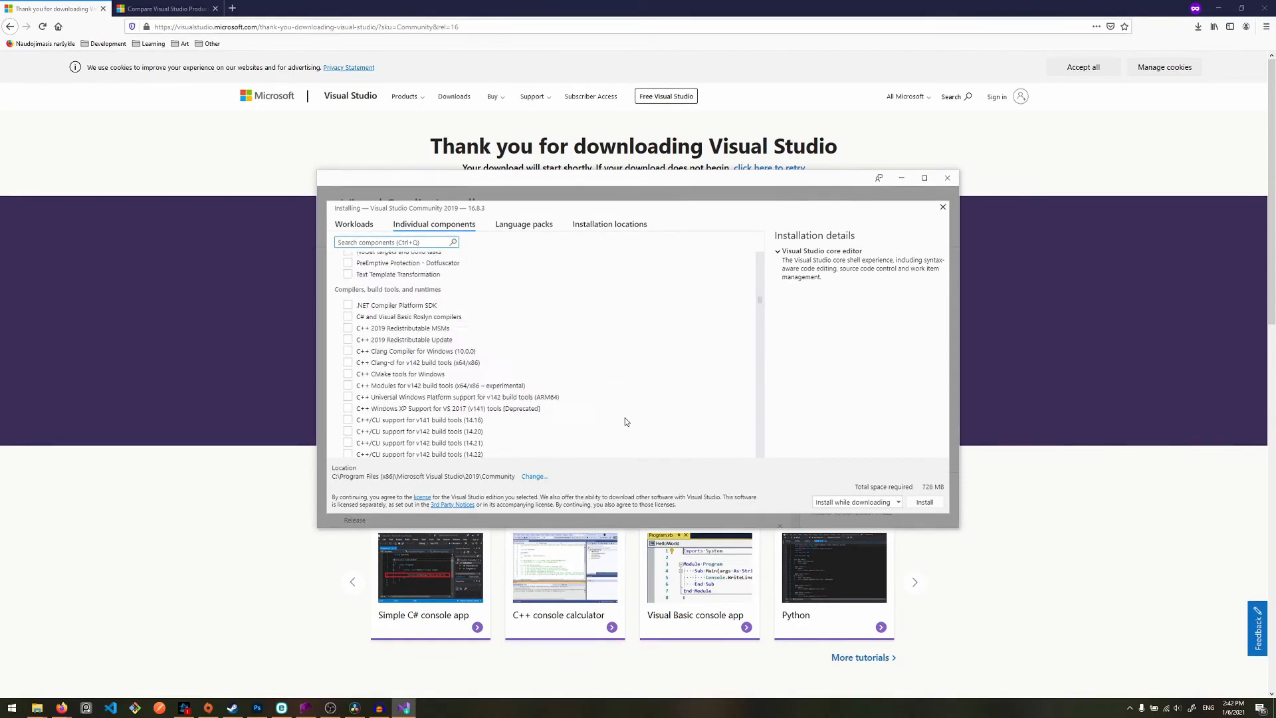
{"action": "scroll", "coordinate": [625, 422], "scroll_direction": "up", "scroll_amount": 10}
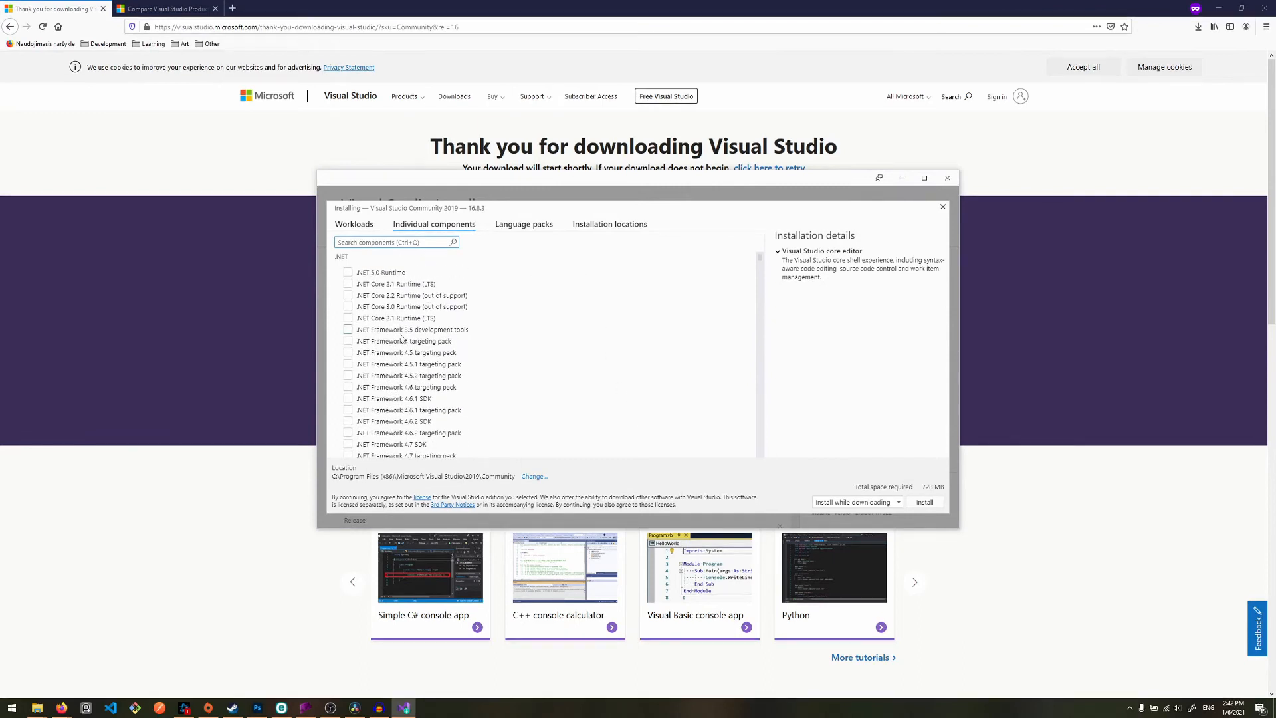
{"action": "scroll", "coordinate": [508, 362], "scroll_direction": "down", "scroll_amount": 15}
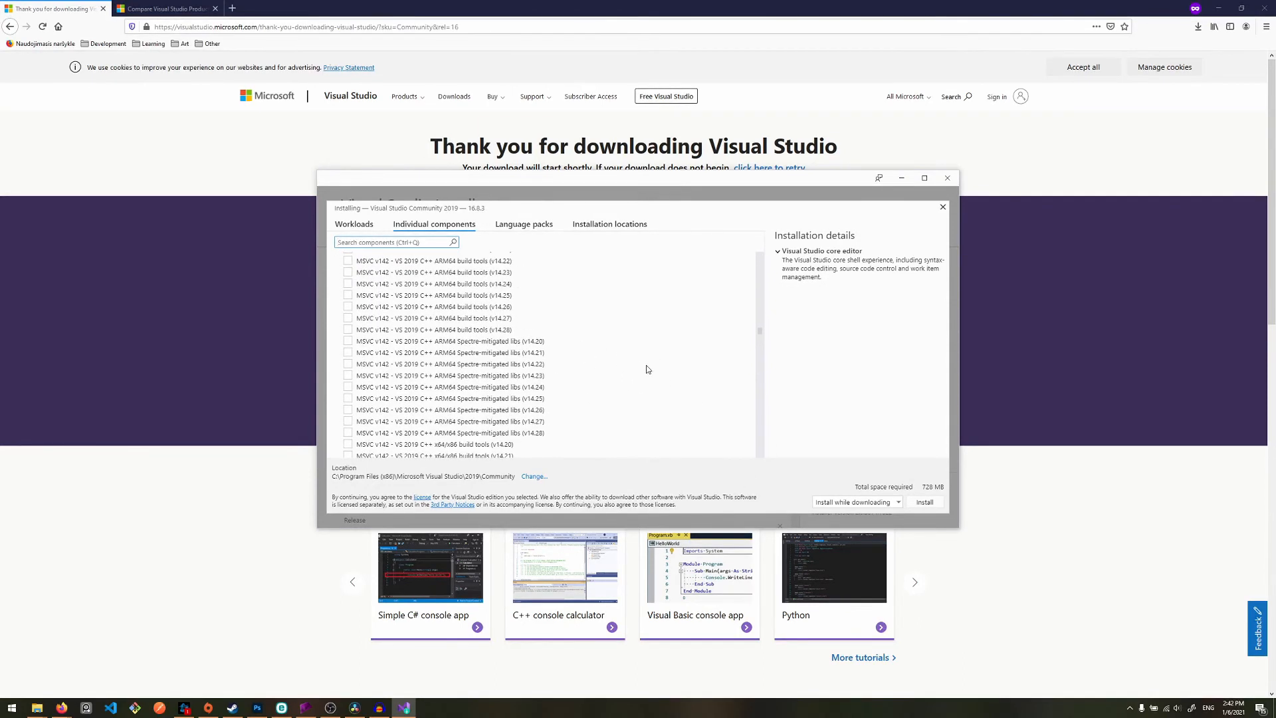
{"action": "scroll", "coordinate": [648, 370], "scroll_direction": "up", "scroll_amount": 15}
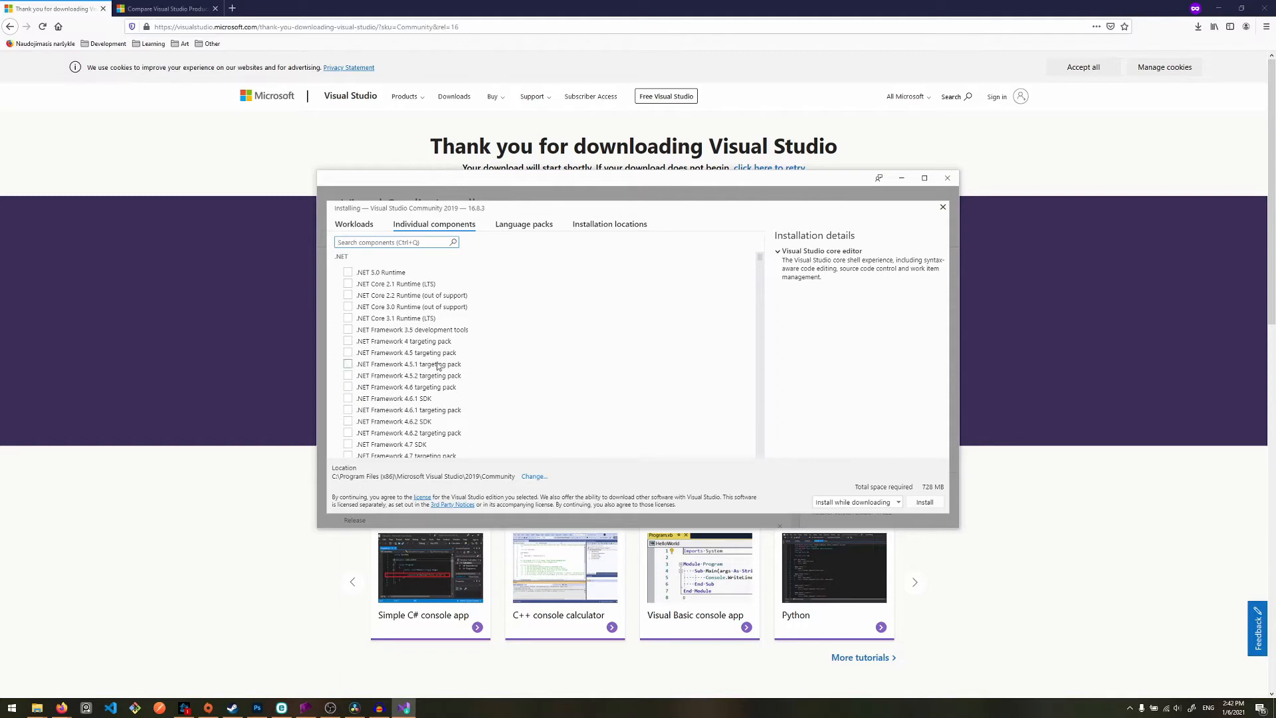
- Review the language packs, switching German on and off again, and examine the installation locations
{"action": "left_click", "coordinate": [540, 227]}
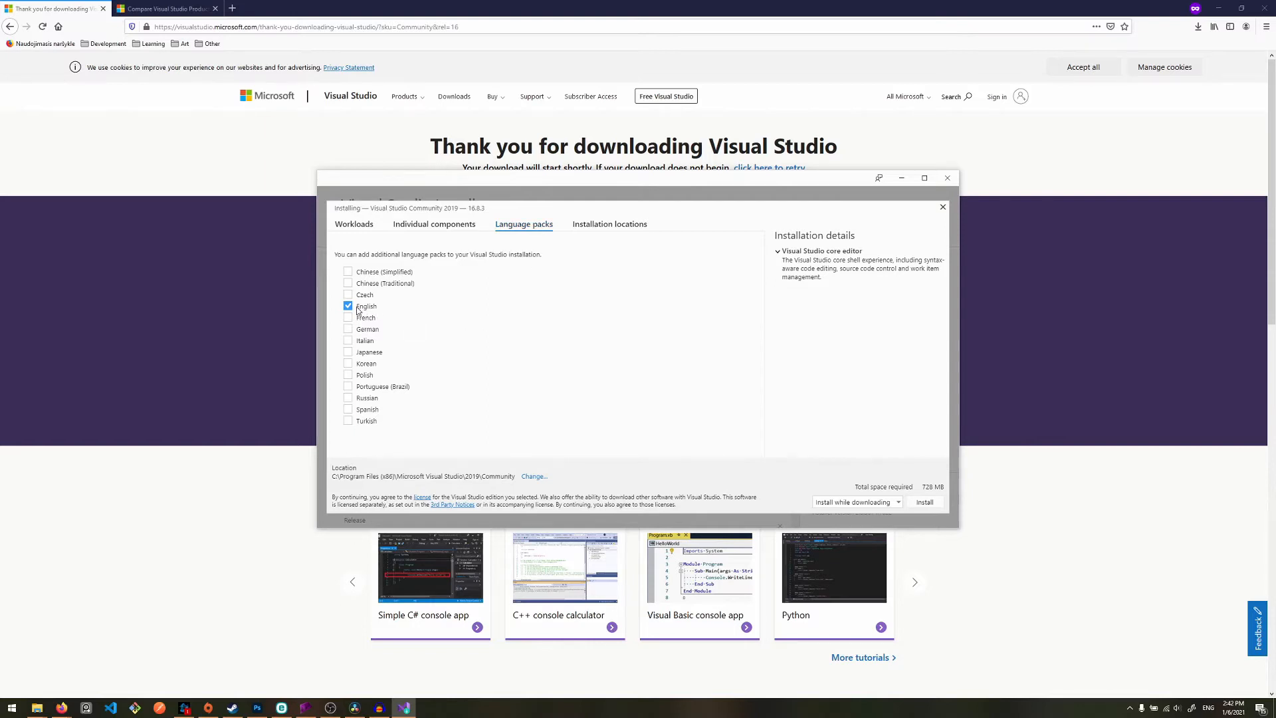
{"action": "left_click", "coordinate": [347, 329]}
{"action": "left_click", "coordinate": [349, 334]}
{"action": "left_click", "coordinate": [640, 228]}
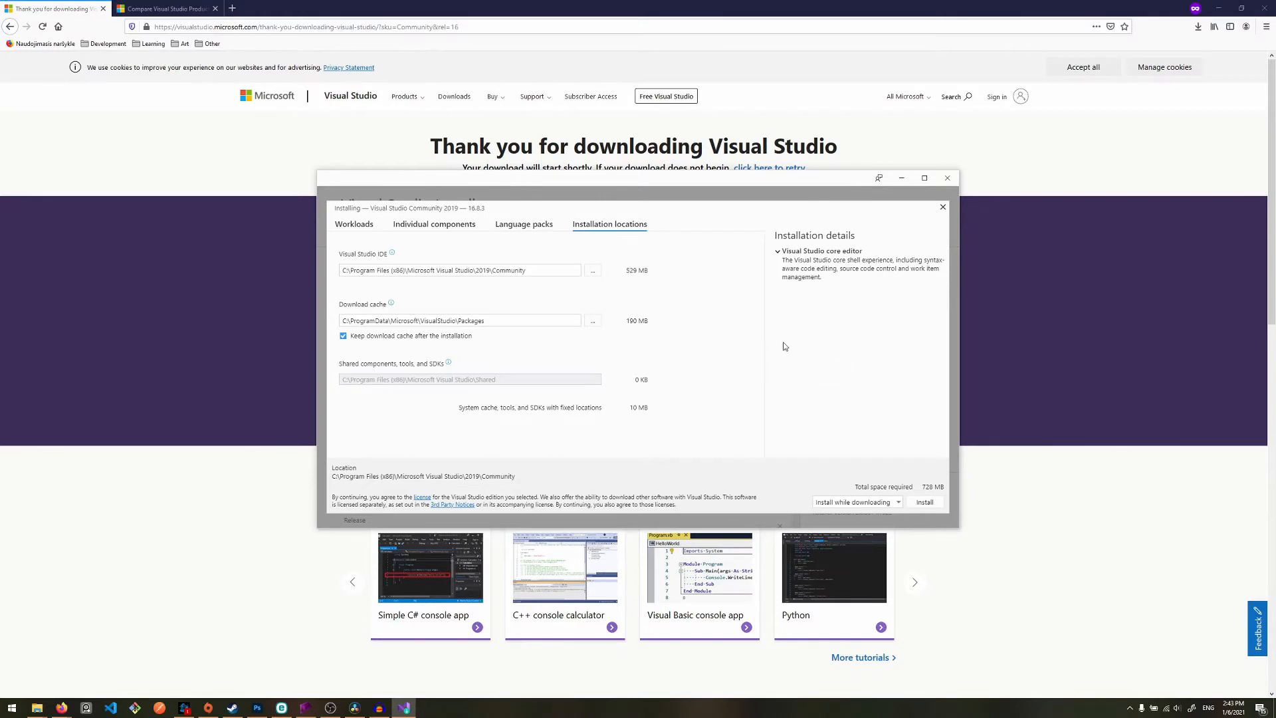
- Select the ASP.NET and web development and Node.js development workloads for installation
{"action": "left_click", "coordinate": [358, 226]}
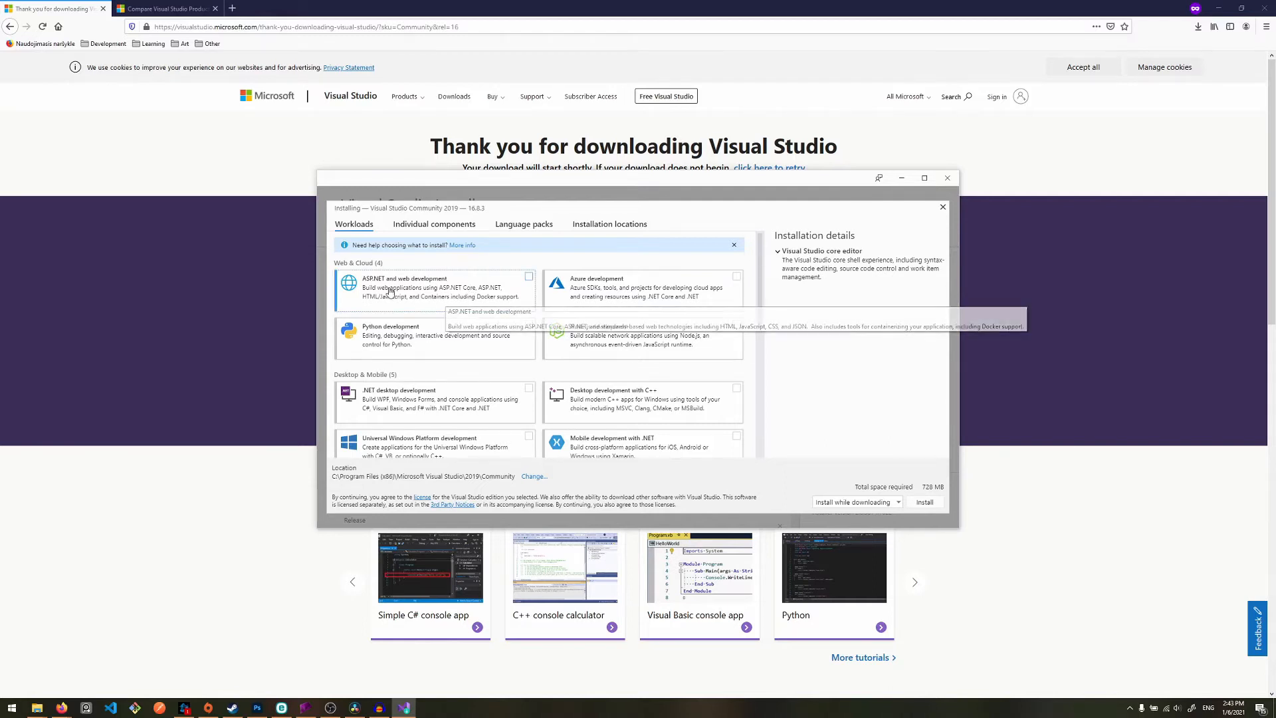
{"action": "left_click", "coordinate": [422, 287]}
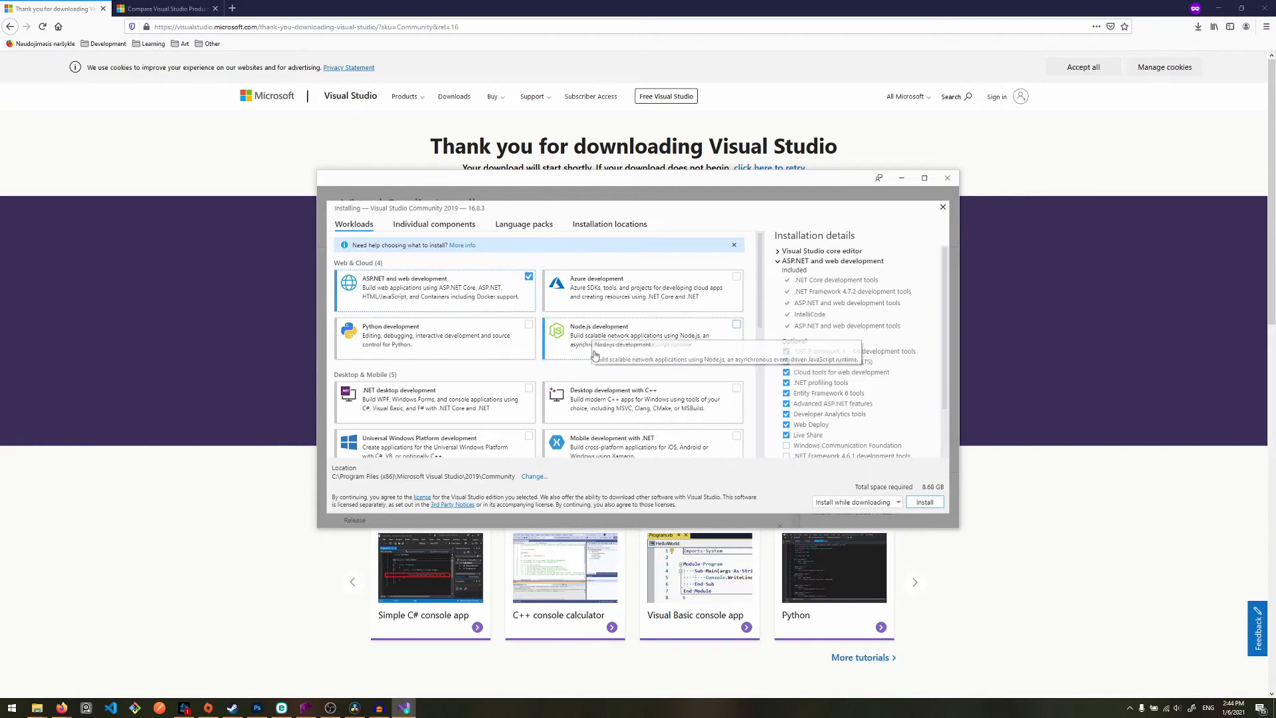
{"action": "left_click", "coordinate": [653, 339]}
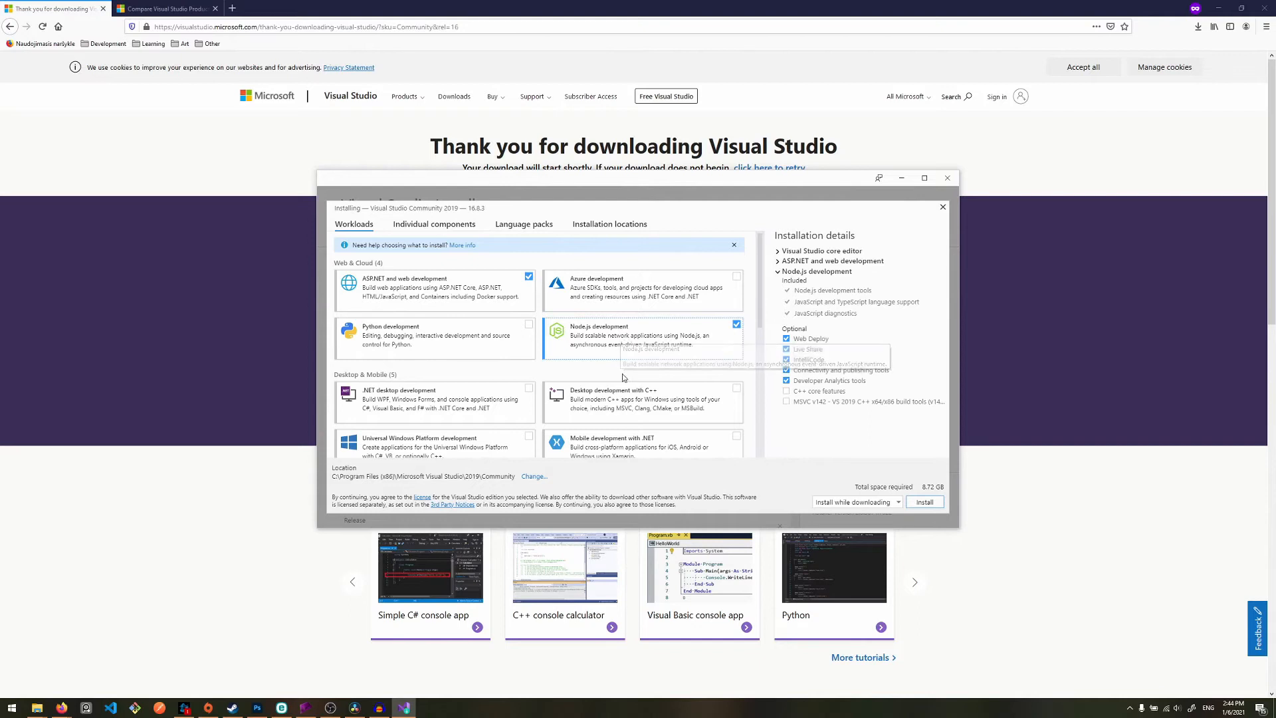
- Add the .NET desktop development and Data storage and processing workloads to the installation
{"action": "scroll", "coordinate": [623, 377], "scroll_direction": "down", "scroll_amount": 3}
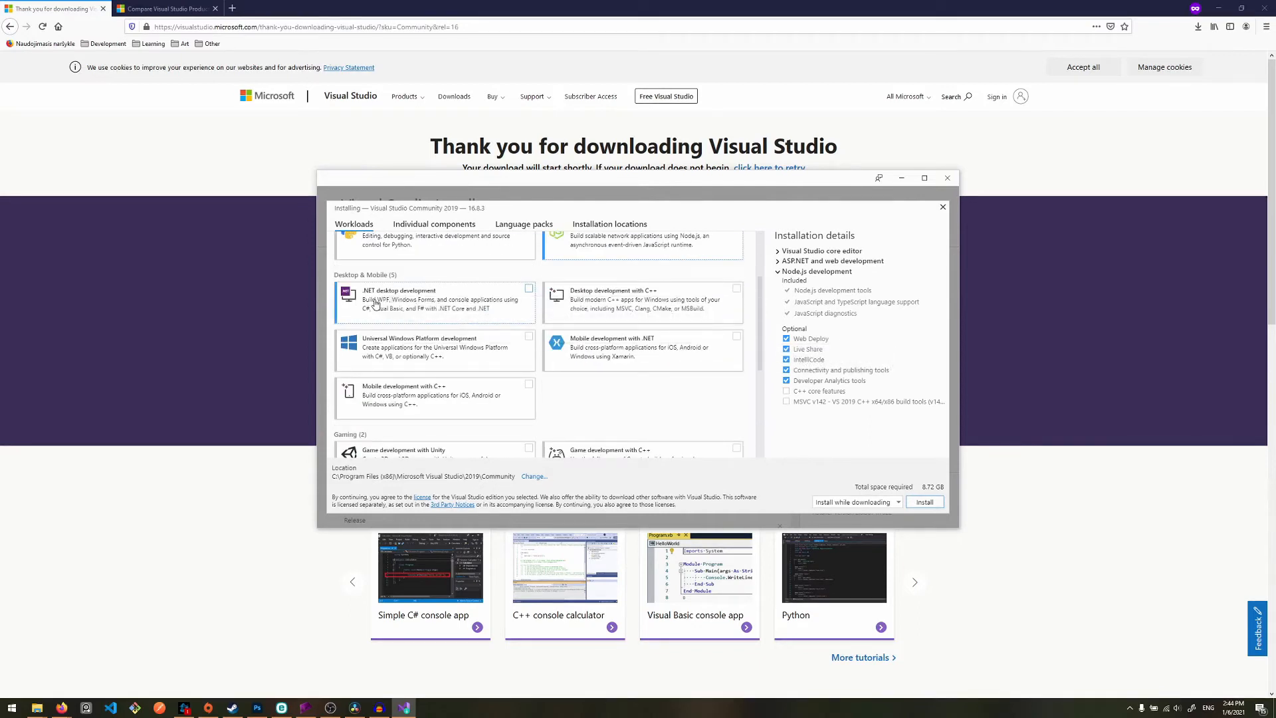
{"action": "left_click", "coordinate": [425, 296]}
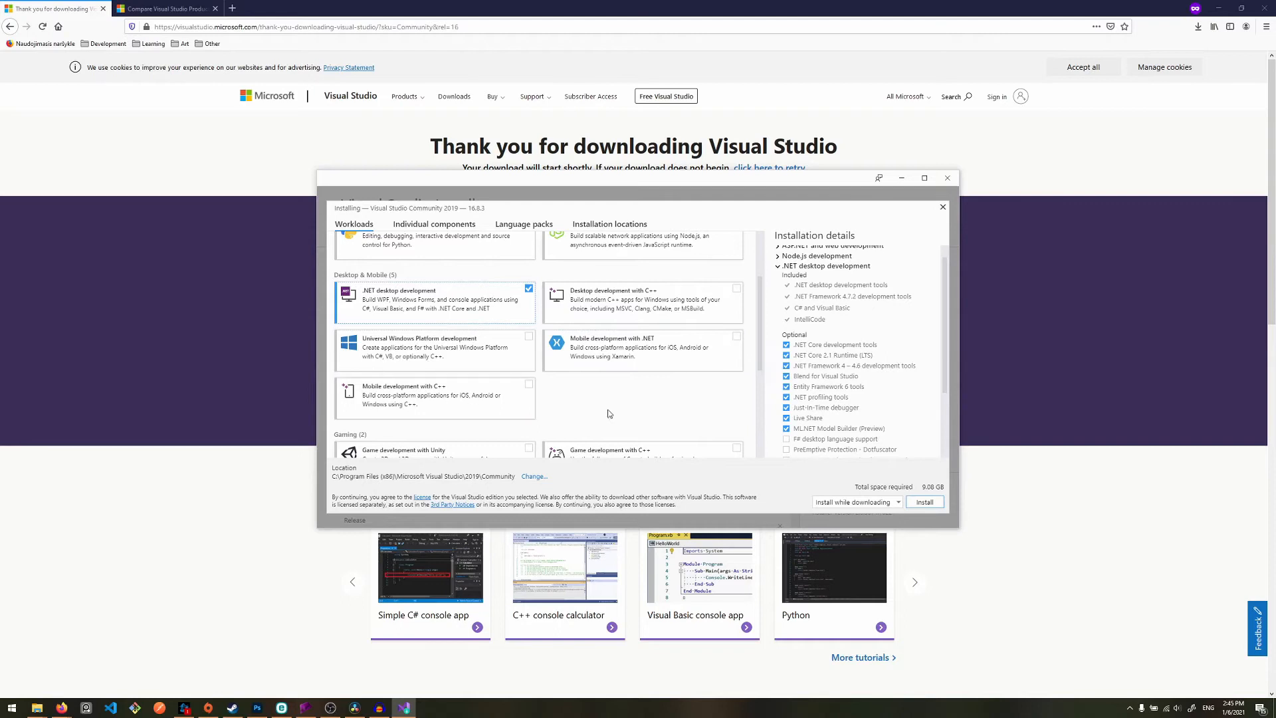
{"action": "scroll", "coordinate": [565, 399], "scroll_direction": "down", "scroll_amount": 3}
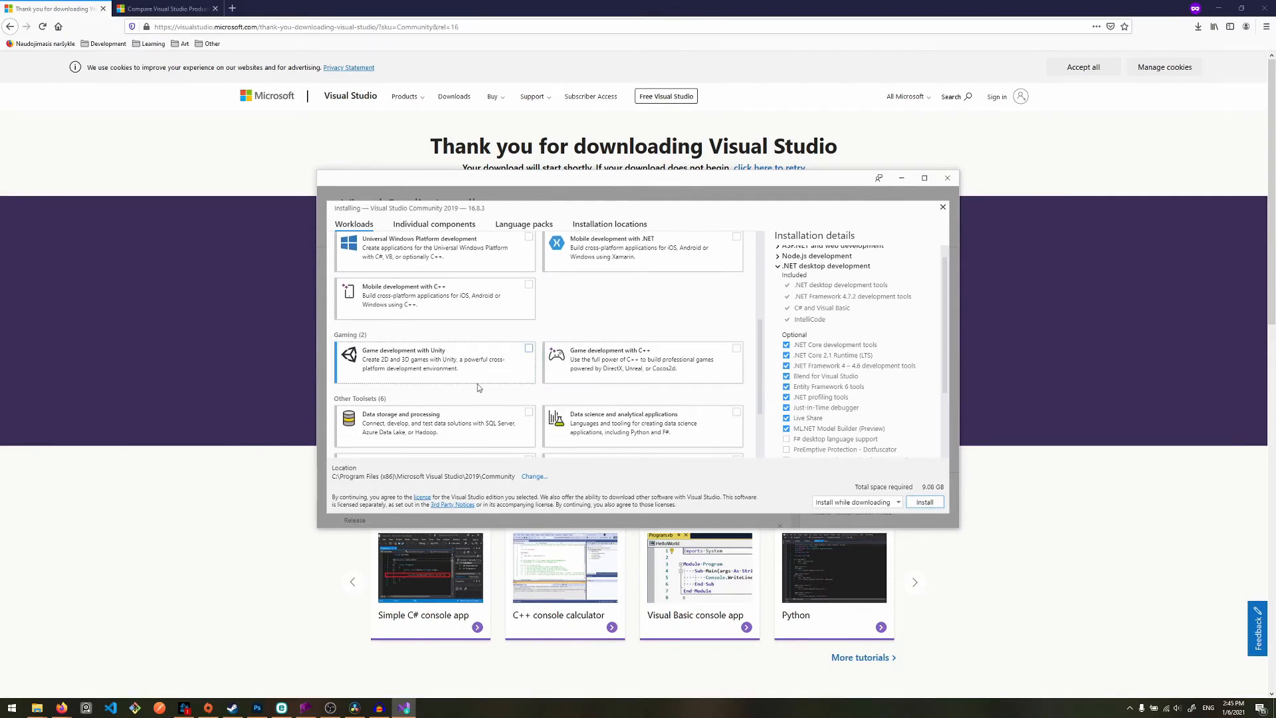
{"action": "scroll", "coordinate": [512, 364], "scroll_direction": "down", "scroll_amount": 3}
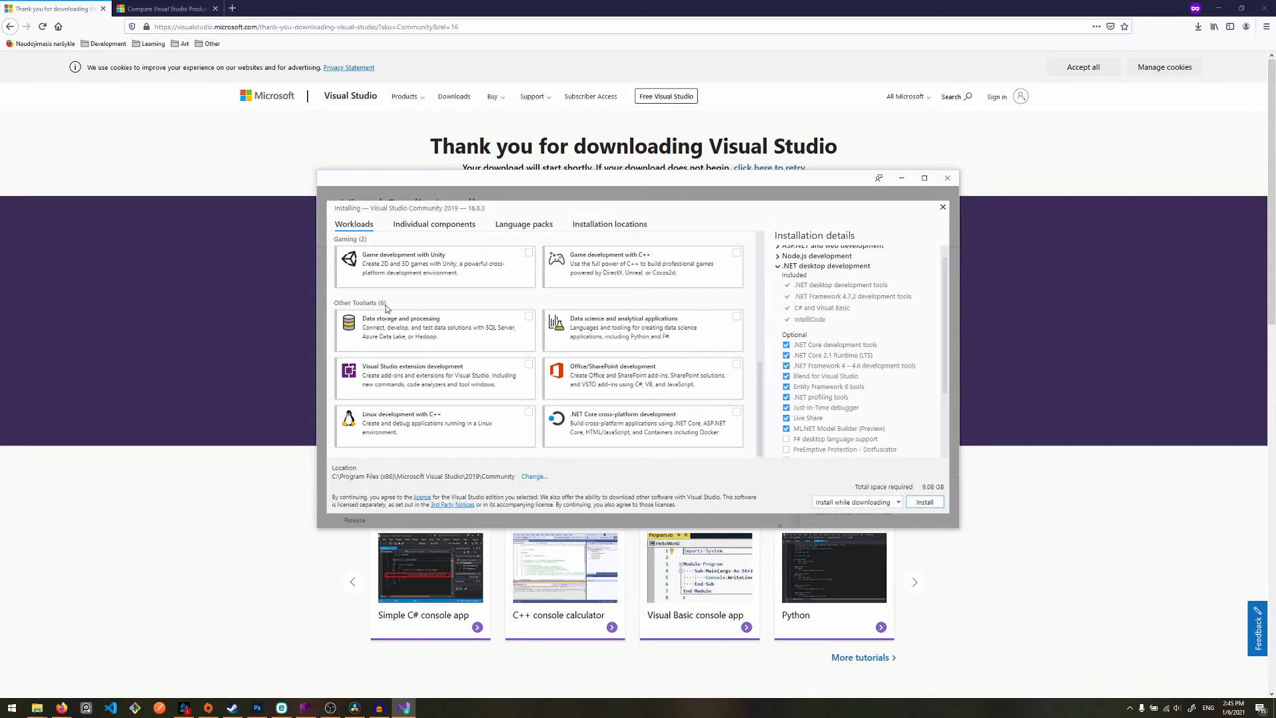
{"action": "left_click", "coordinate": [468, 335]}
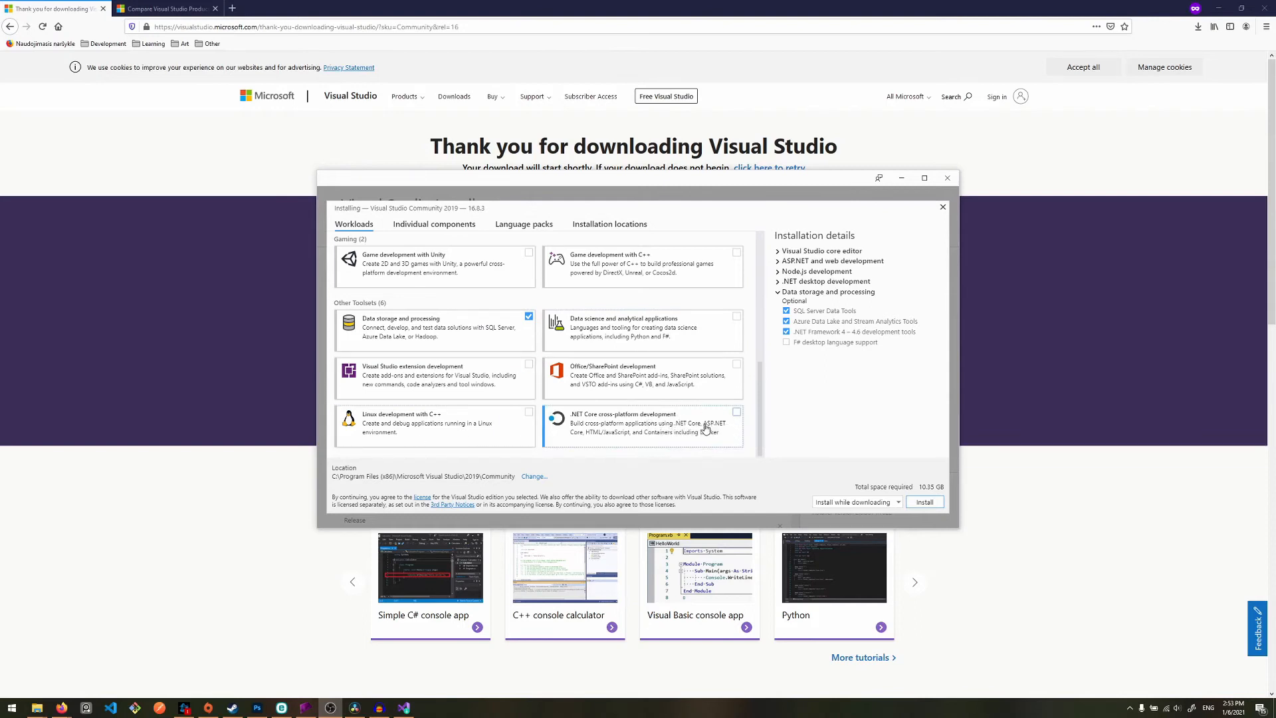
- Review the full workload list once more, from Web & Cloud to Other Toolsets, checking which workloads are selected
{"action": "scroll", "coordinate": [706, 429], "scroll_direction": "up", "scroll_amount": 10}
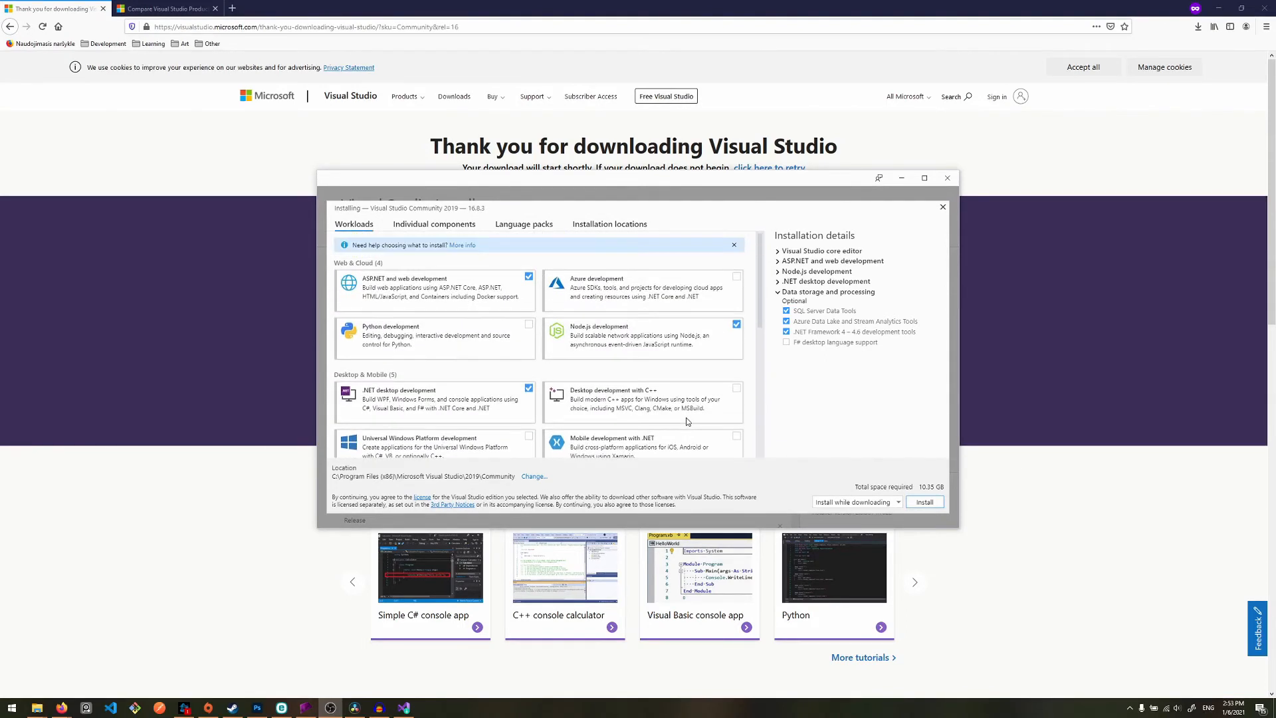
{"action": "scroll", "coordinate": [662, 351], "scroll_direction": "down", "scroll_amount": 1}
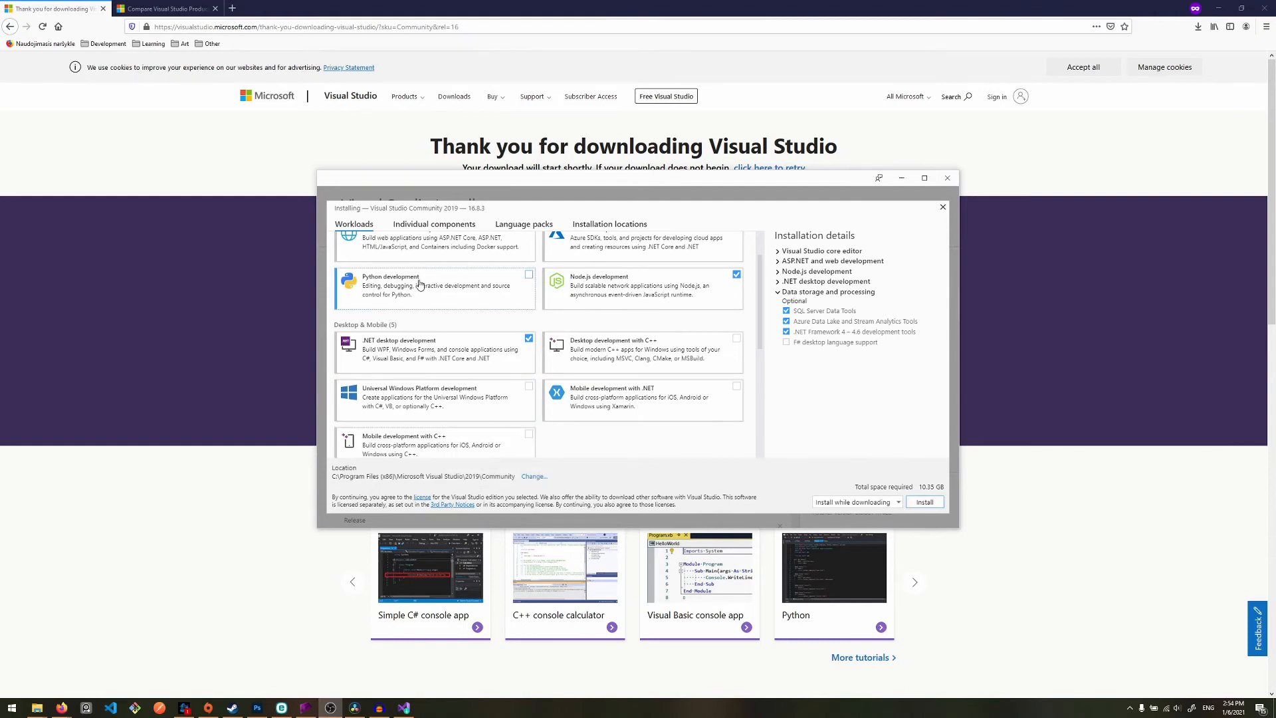
{"action": "scroll", "coordinate": [662, 409], "scroll_direction": "up", "scroll_amount": 2}
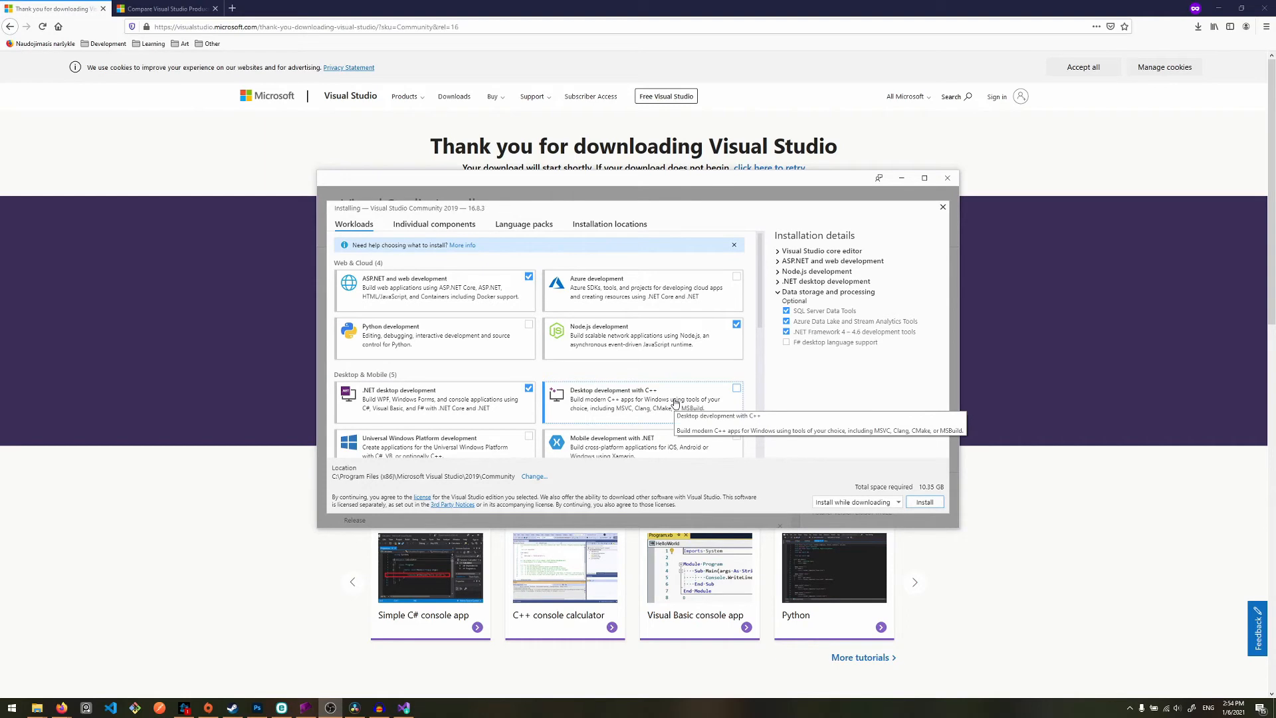
{"action": "scroll", "coordinate": [585, 403], "scroll_direction": "down", "scroll_amount": 3}
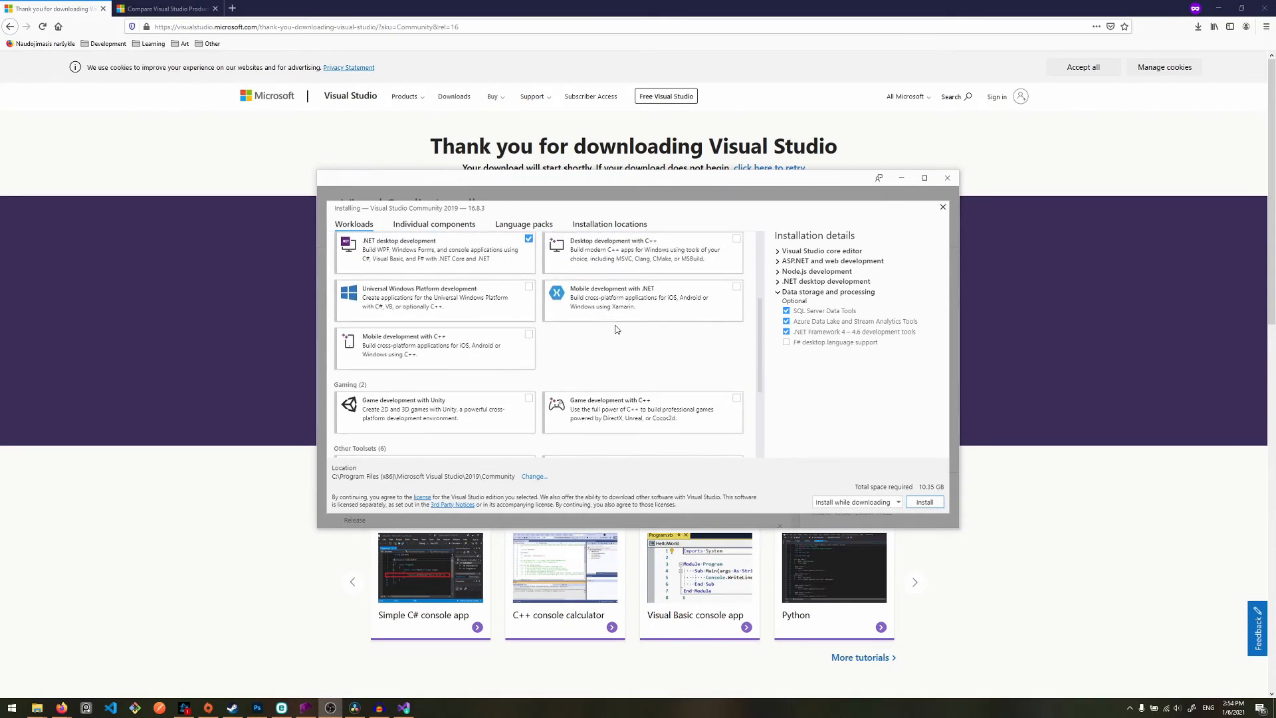
{"action": "scroll", "coordinate": [645, 372], "scroll_direction": "down", "scroll_amount": 3}
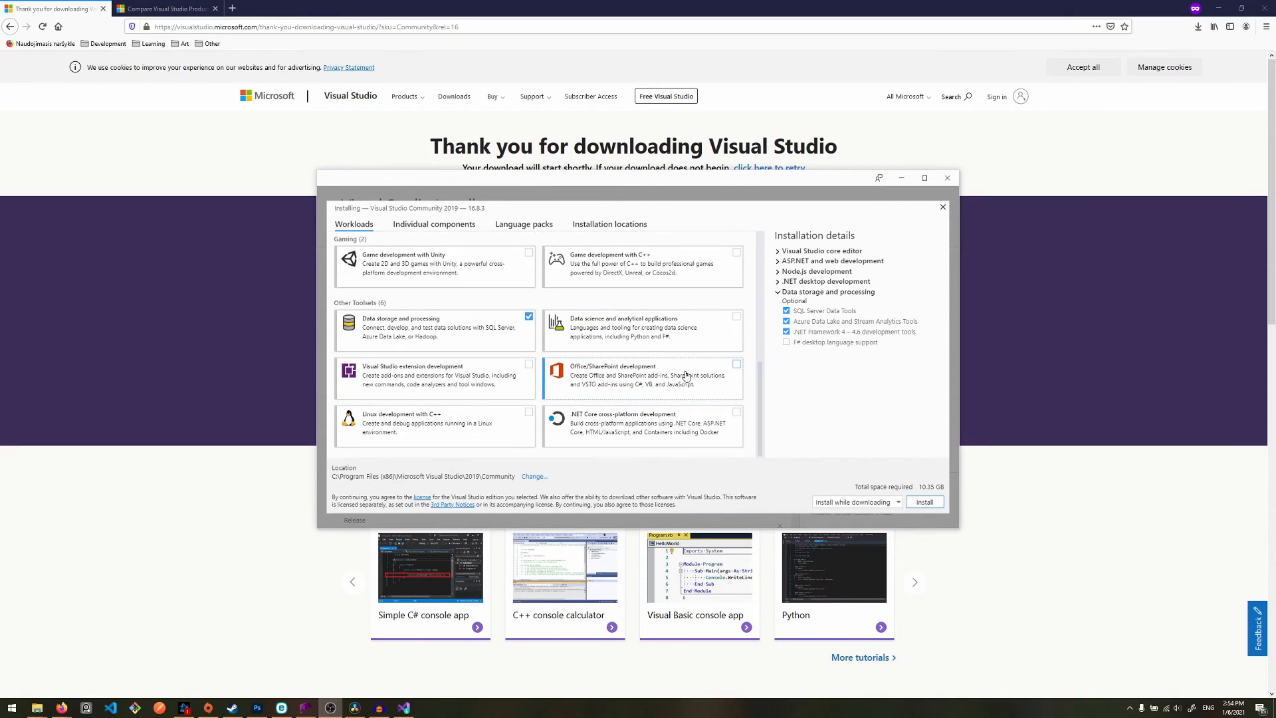
{"action": "scroll", "coordinate": [598, 412], "scroll_direction": "up", "scroll_amount": 2}
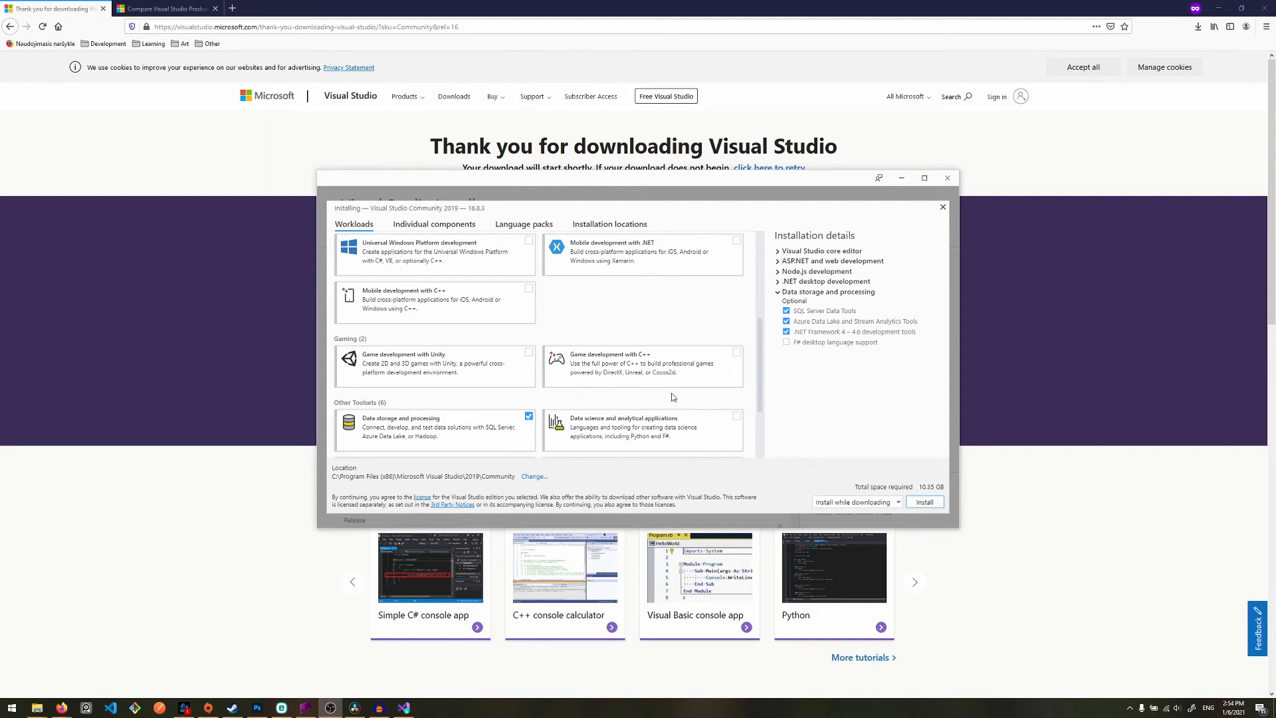
{"action": "scroll", "coordinate": [670, 377], "scroll_direction": "up", "scroll_amount": 3}
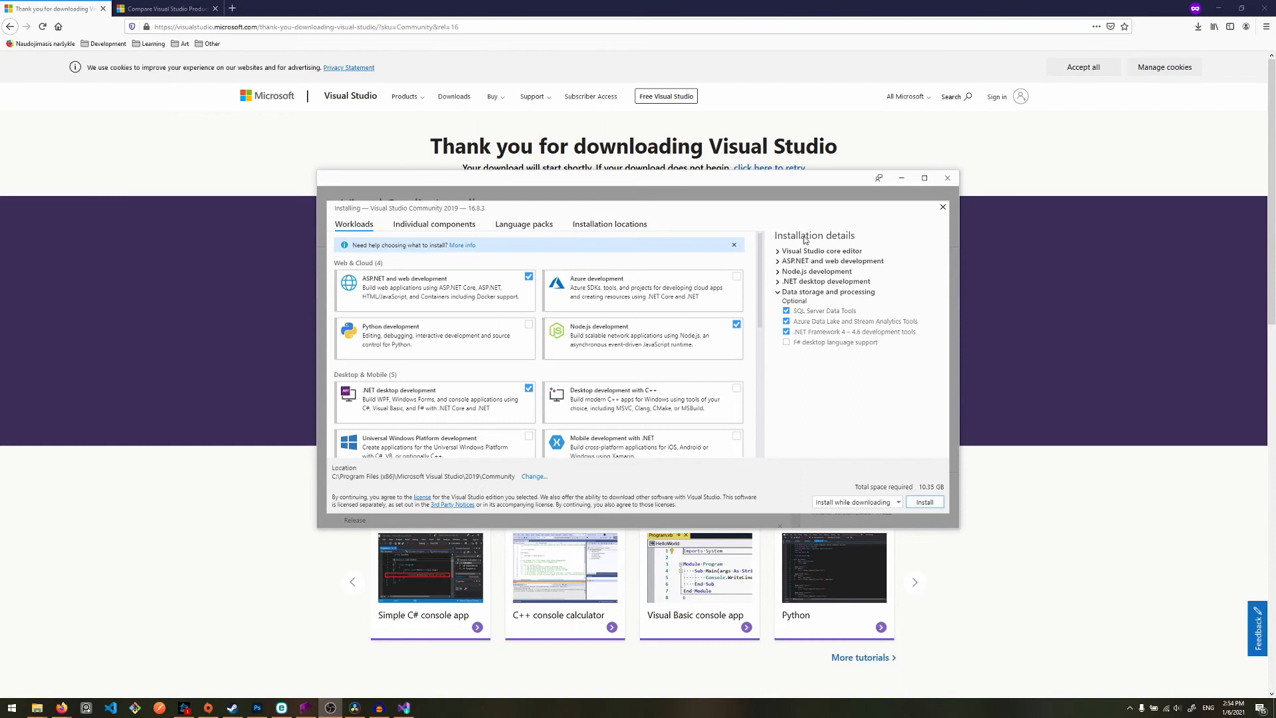
- Toggle the ASP.NET and web development workload off and on again, and examine its included and optional components in the installation details
{"action": "left_click", "coordinate": [468, 295]}
{"action": "left_click", "coordinate": [479, 290]}
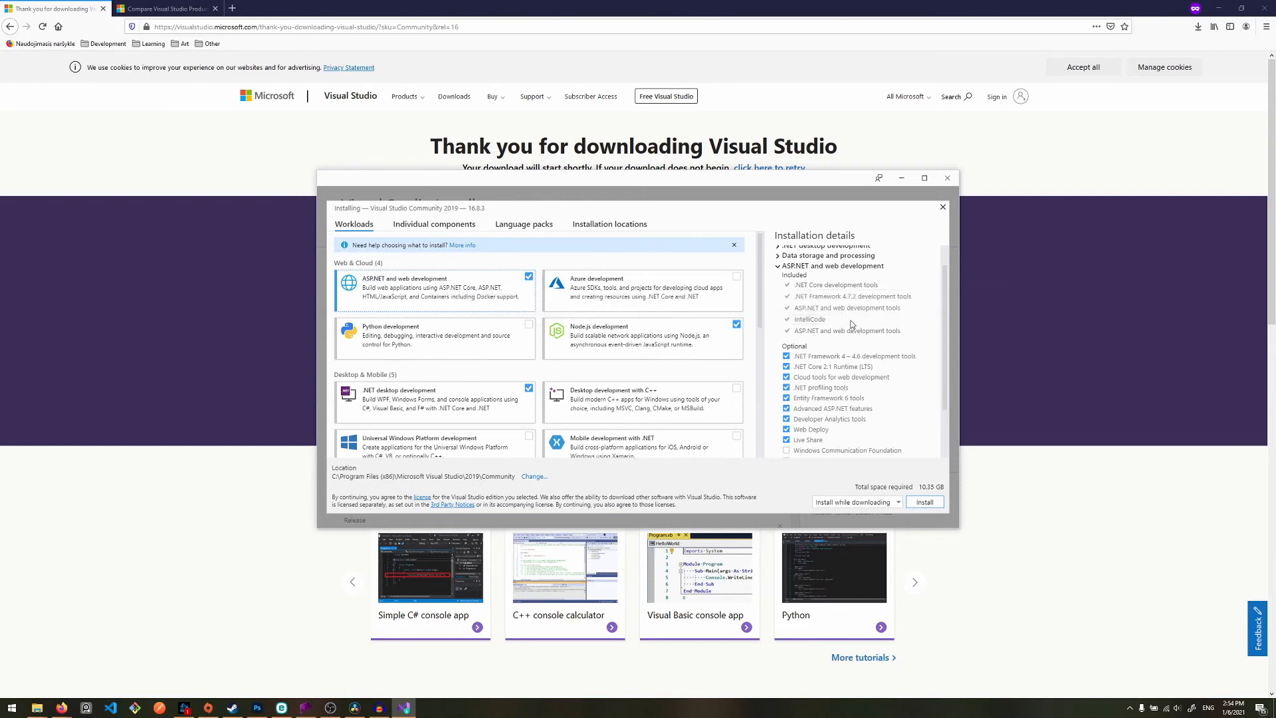
{"action": "scroll", "coordinate": [877, 359], "scroll_direction": "down", "scroll_amount": 2}
{"action": "scroll", "coordinate": [884, 347], "scroll_direction": "up", "scroll_amount": 3}
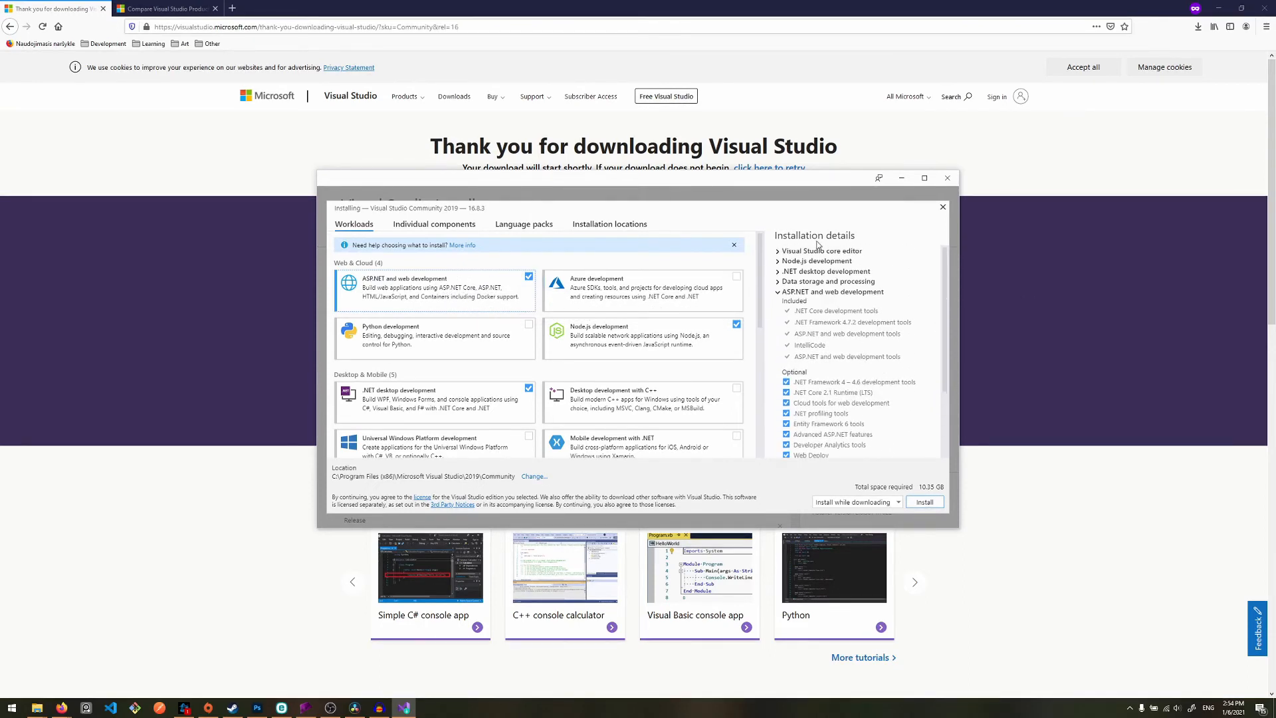
{"action": "scroll", "coordinate": [811, 375], "scroll_direction": "down", "scroll_amount": 2}
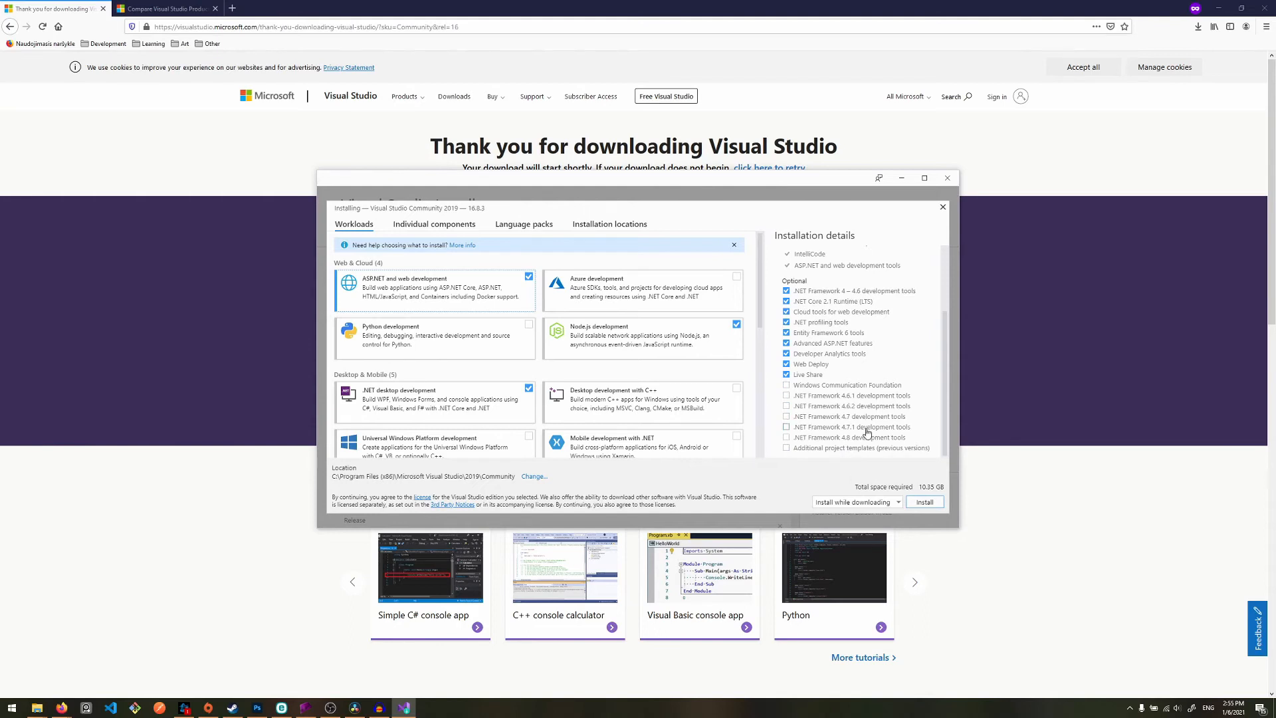
{"action": "scroll", "coordinate": [857, 432], "scroll_direction": "up", "scroll_amount": 3}
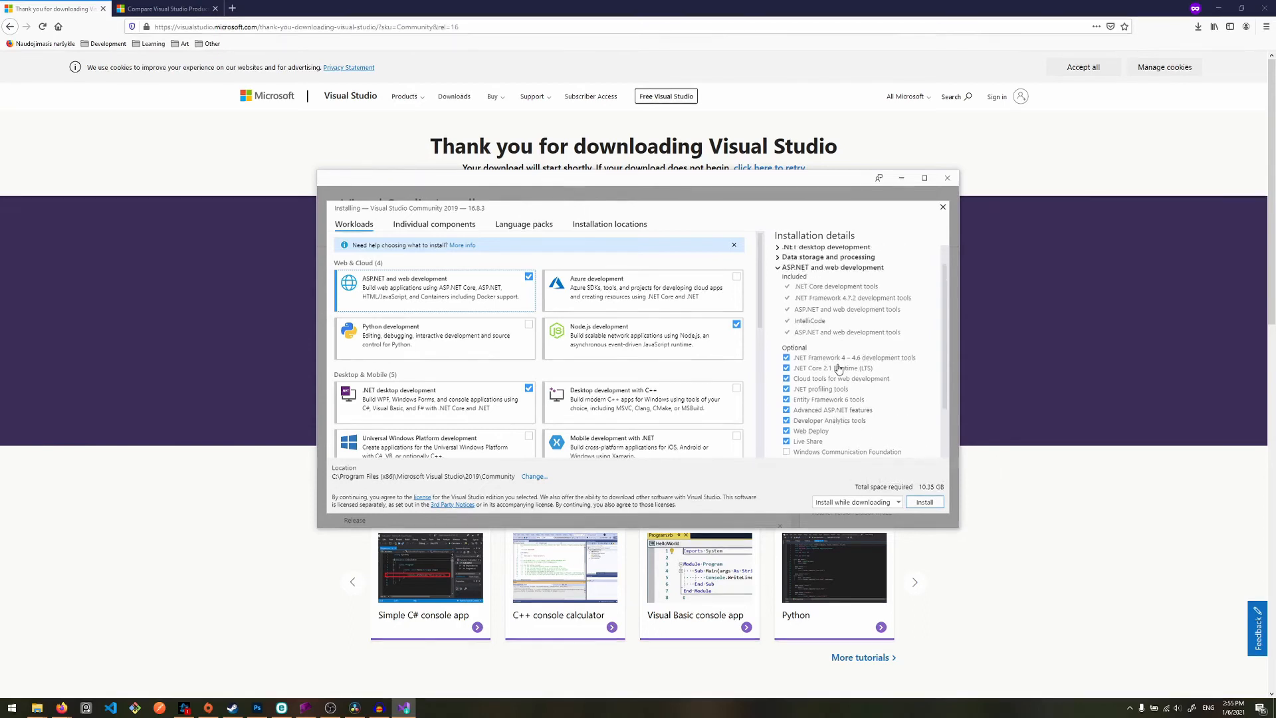
{"action": "scroll", "coordinate": [871, 411], "scroll_direction": "down", "scroll_amount": 3}
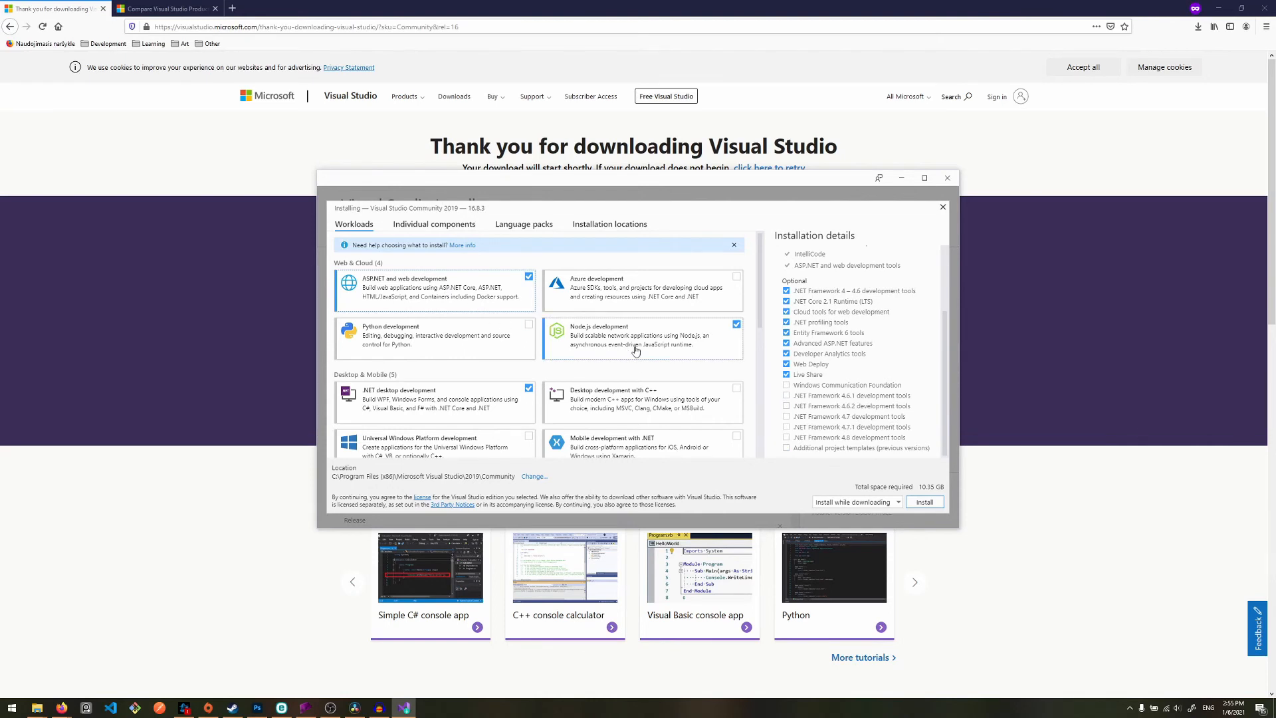
- Start installing Visual Studio Community 2019 with the selected workloads, using the install while downloading mode
{"action": "scroll", "coordinate": [667, 412], "scroll_direction": "down", "scroll_amount": 6}
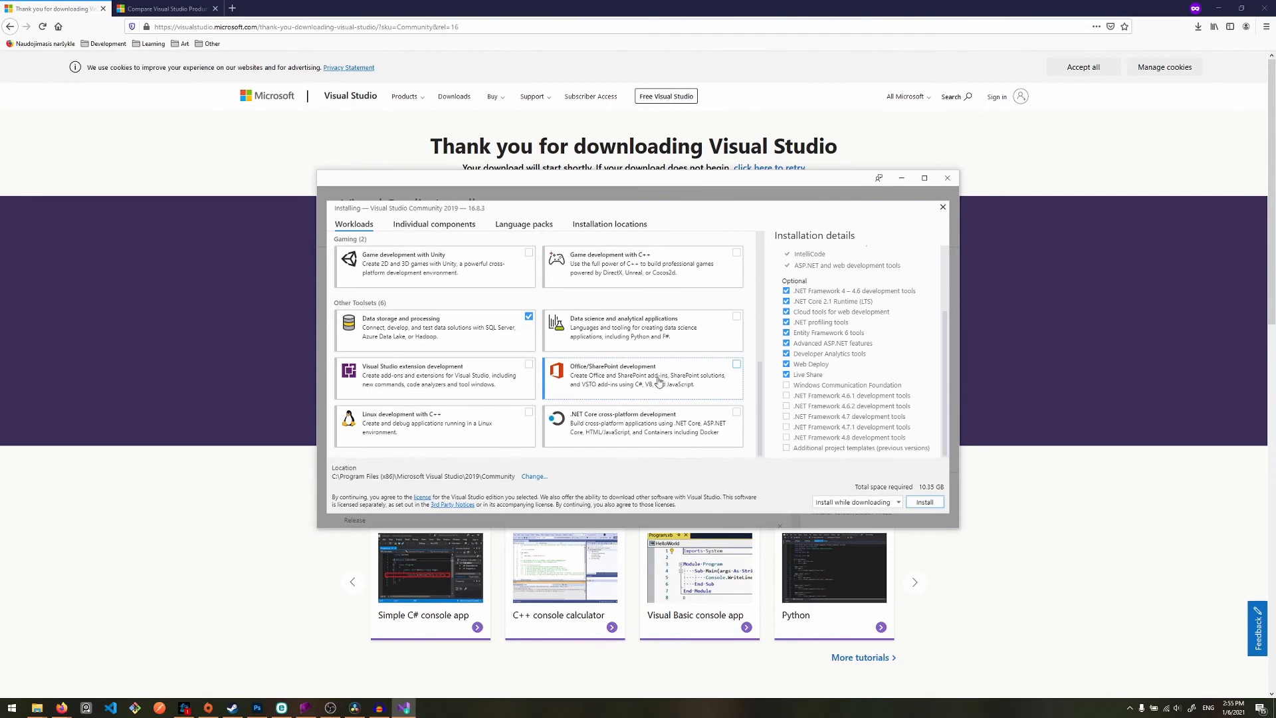
{"action": "scroll", "coordinate": [561, 410], "scroll_direction": "up", "scroll_amount": 6}
{"action": "scroll", "coordinate": [560, 412], "scroll_direction": "down", "scroll_amount": 6}
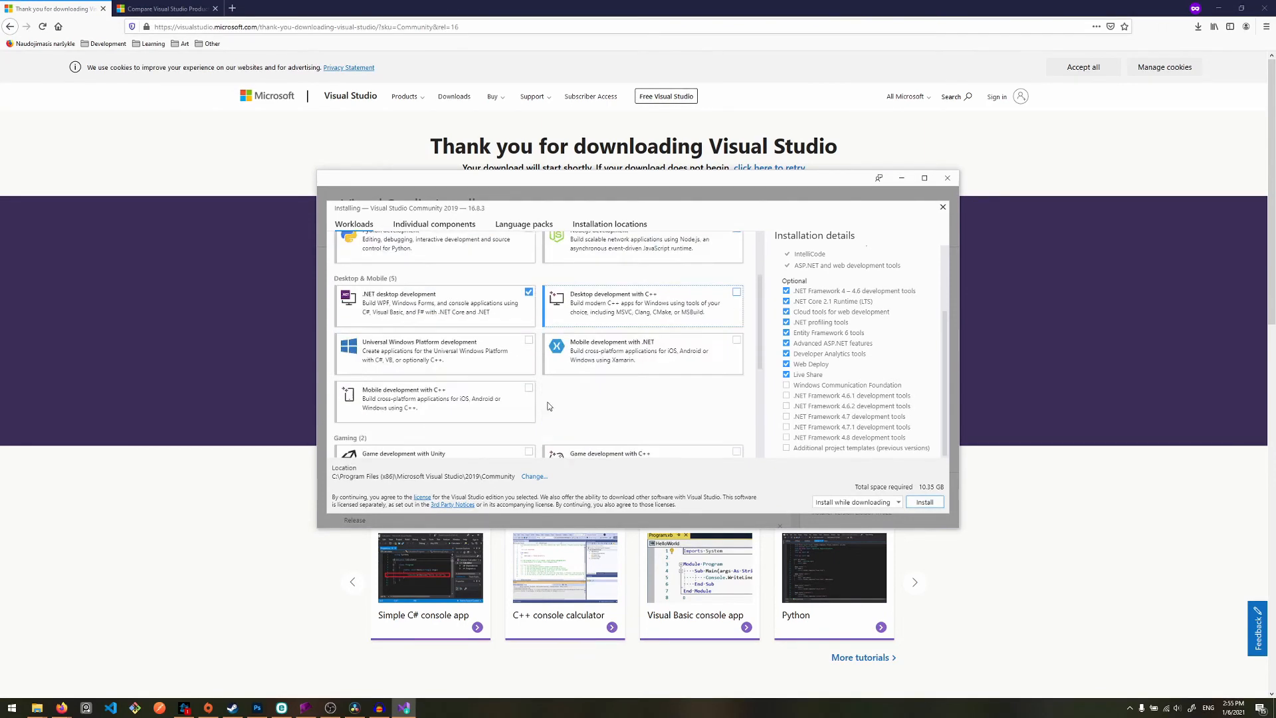
{"action": "left_click", "coordinate": [931, 509]}
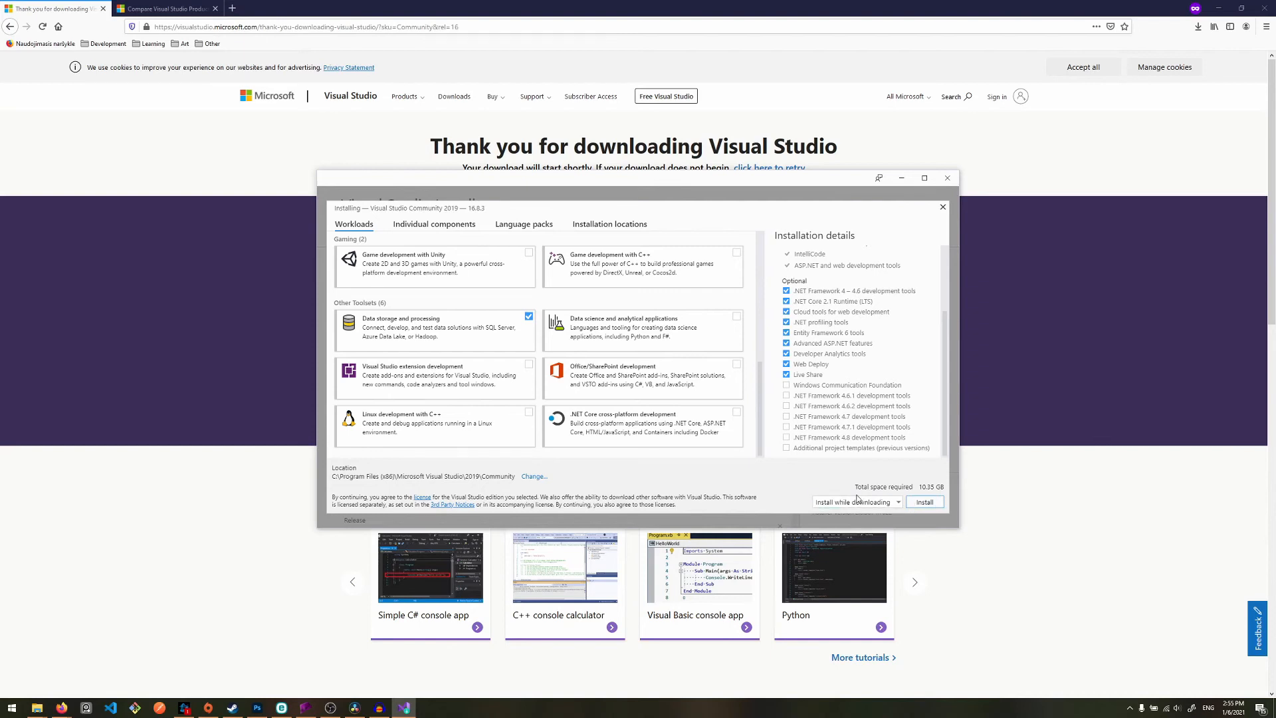
{"action": "left_click", "coordinate": [924, 502]}
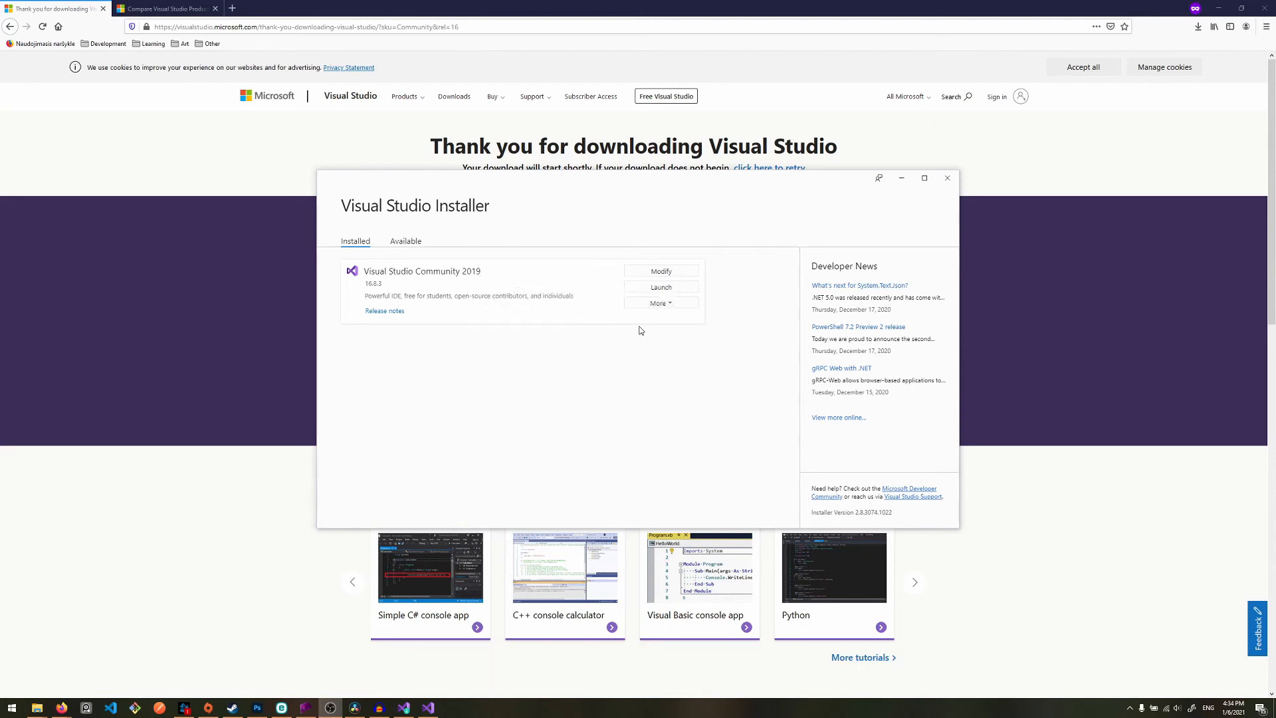
- Look at the management options for the installed Visual Studio Community 2019, including its workload modification view, without changing anything
{"action": "left_click", "coordinate": [677, 307]}
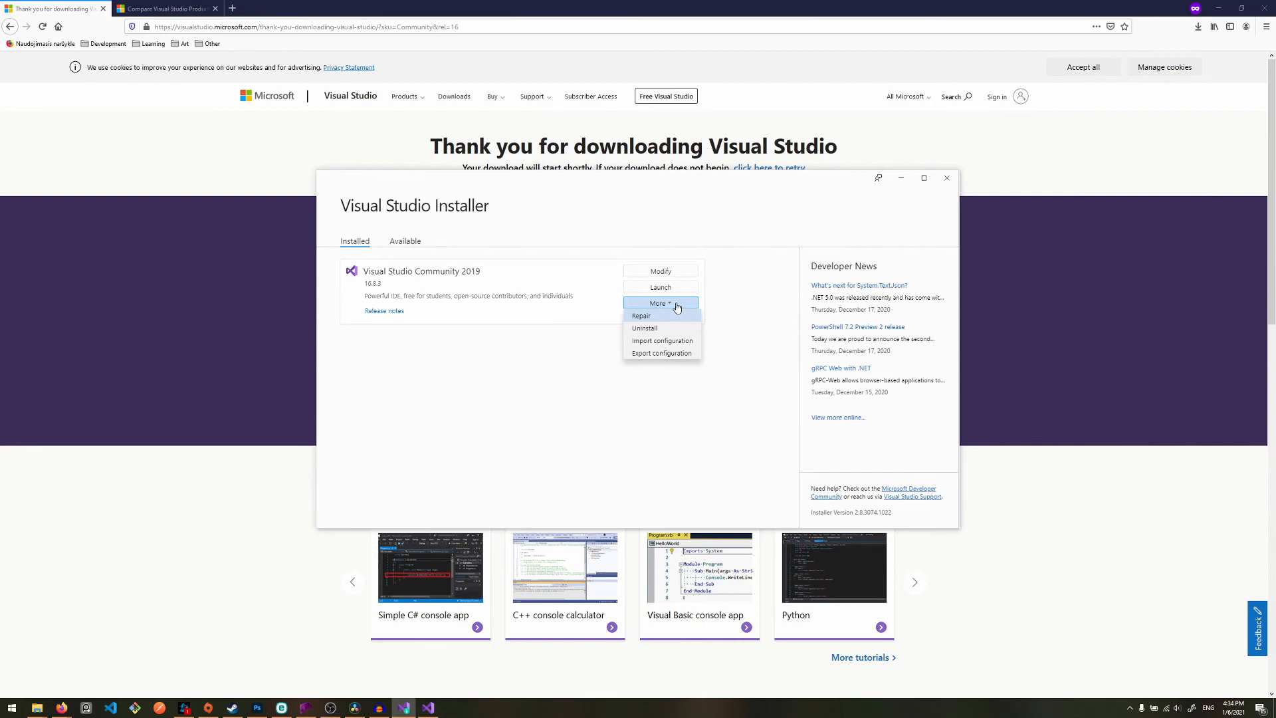
{"action": "left_click", "coordinate": [598, 379]}
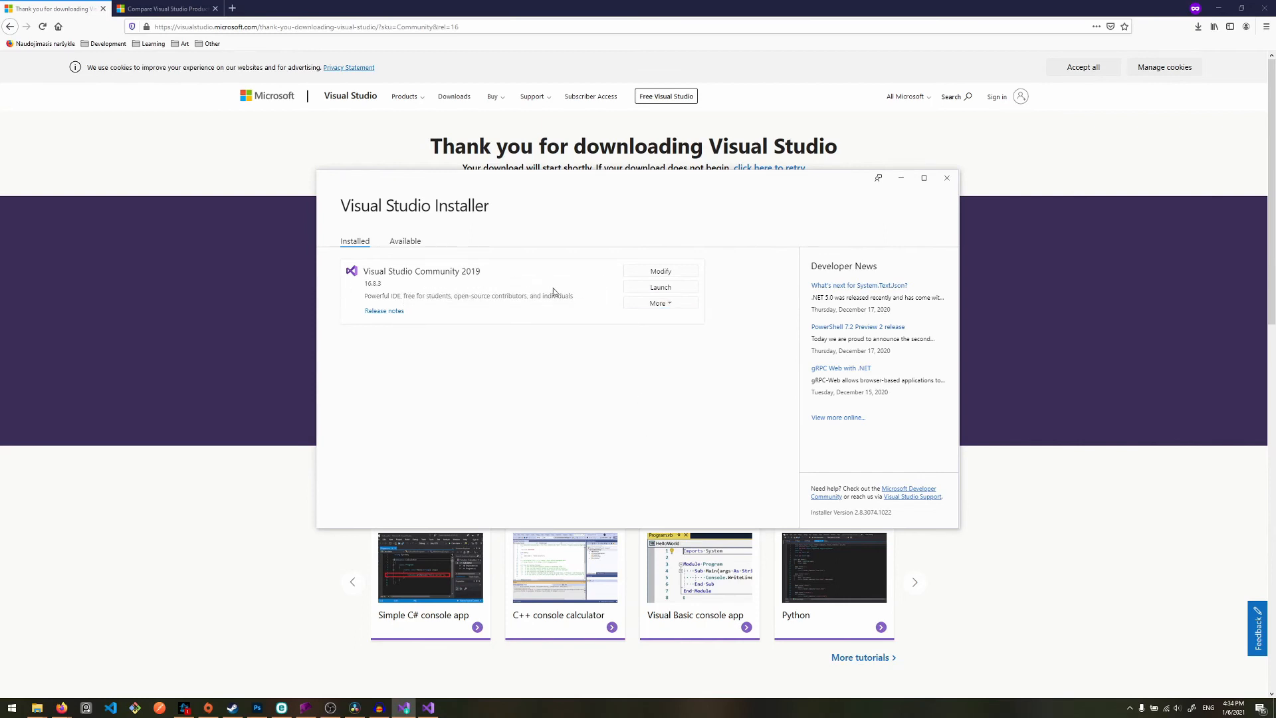
{"action": "left_click", "coordinate": [672, 271]}
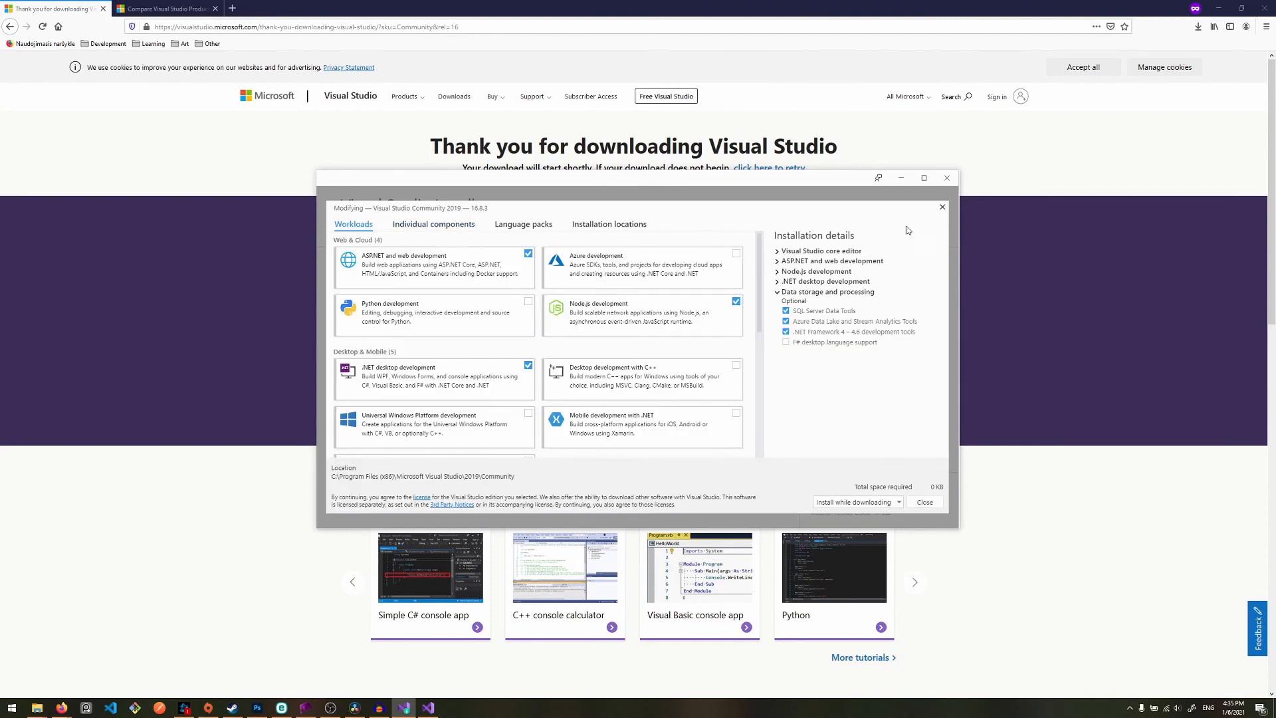
{"action": "left_click", "coordinate": [942, 207]}
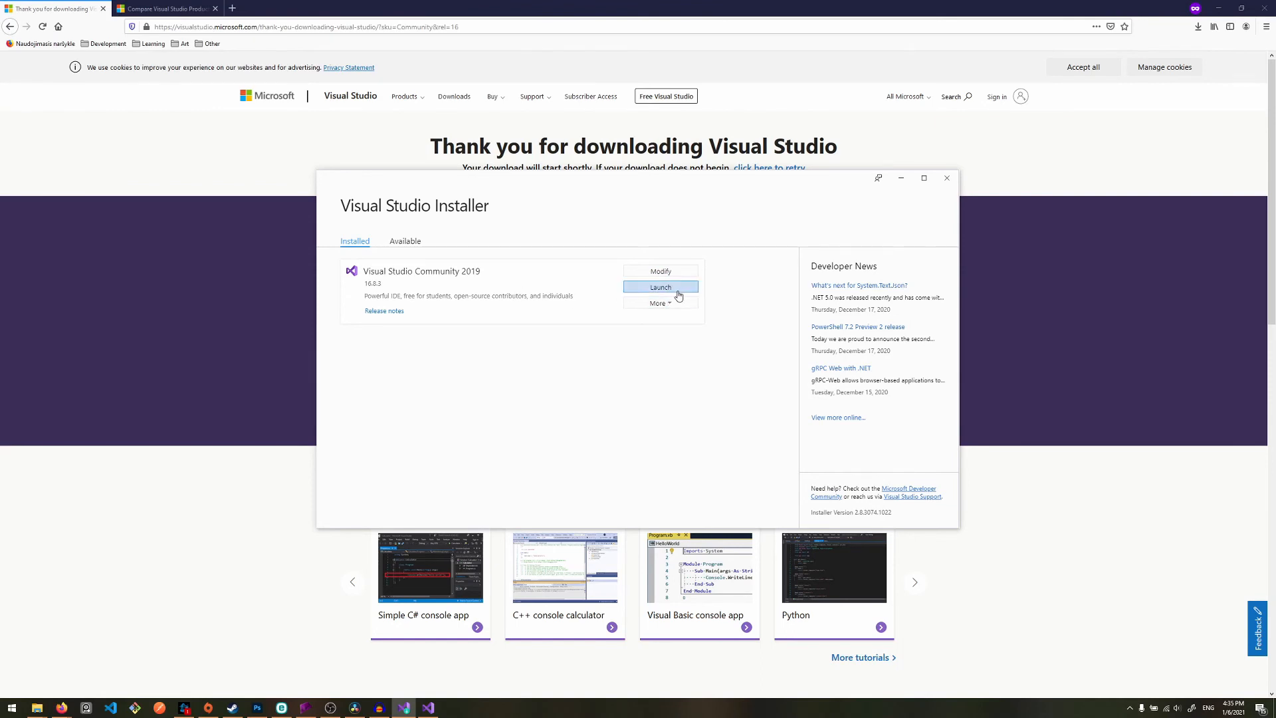
- Launch Visual Studio Community 2019 from the installer and continue without code
{"action": "left_click", "coordinate": [678, 295]}
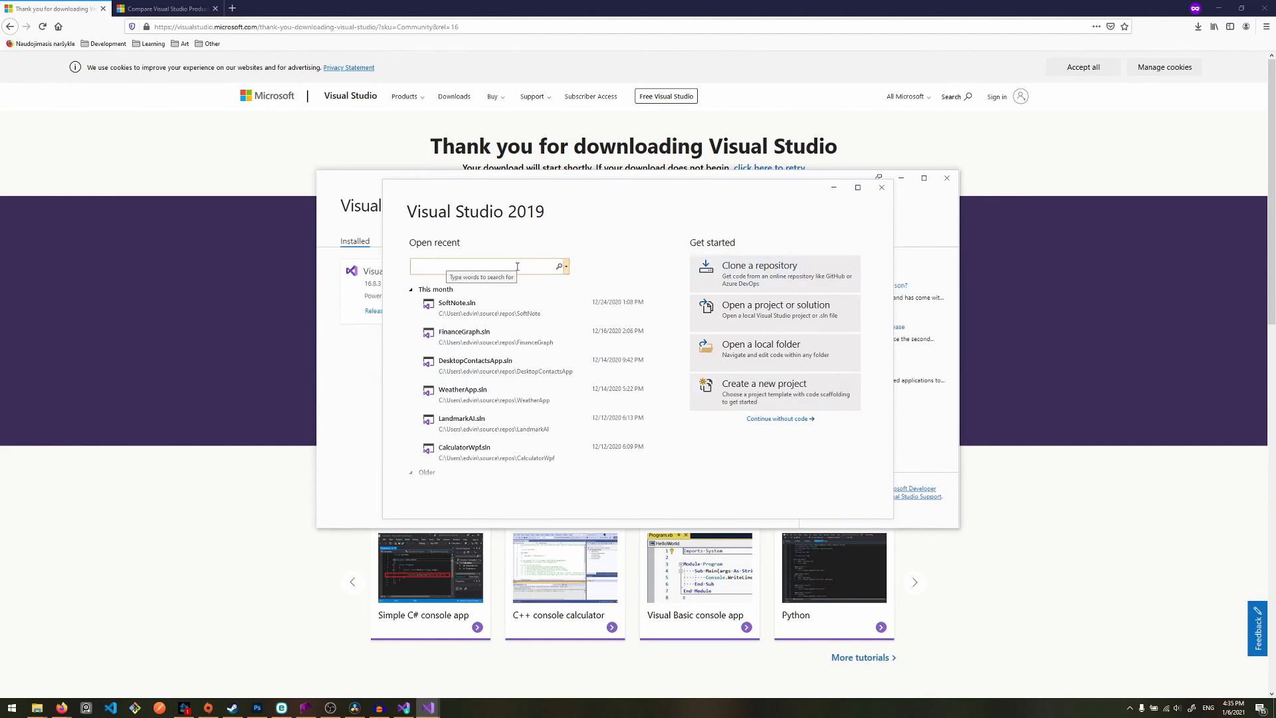
{"action": "left_click", "coordinate": [794, 426]}
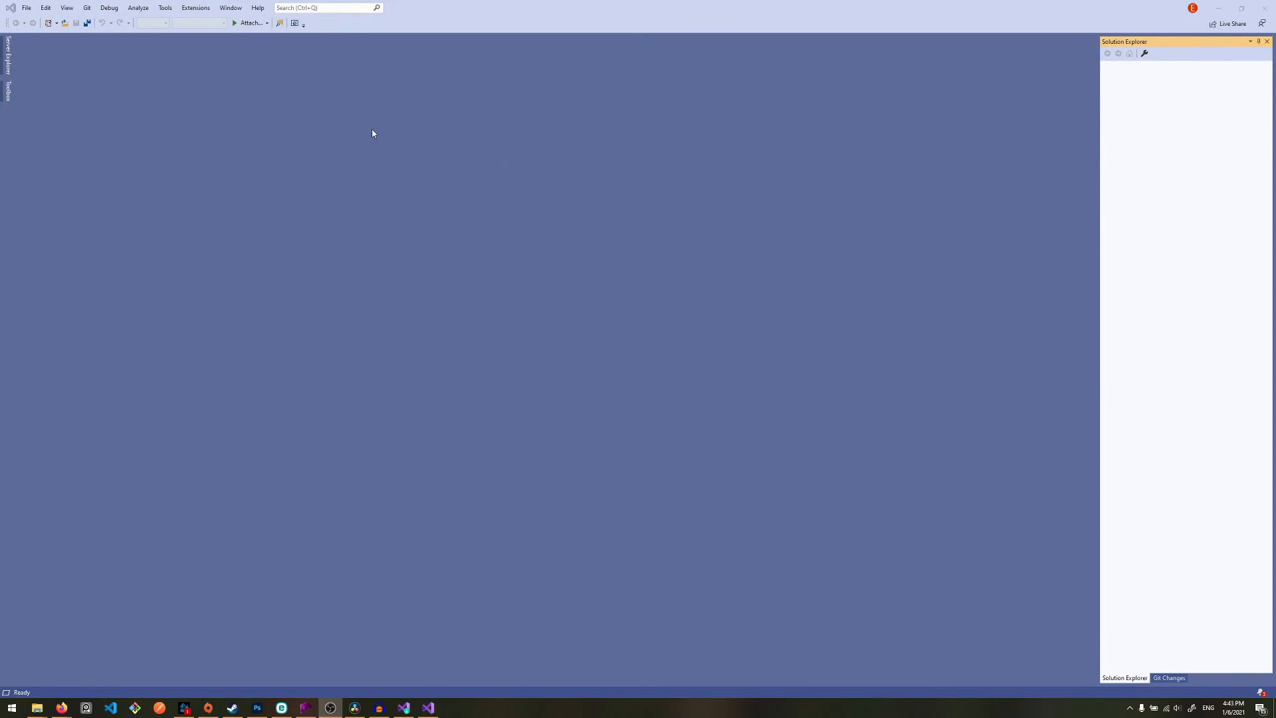
- Browse the online extensions by most downloads, download CodeMaid for scheduled installation, and close the extension manager
{"action": "left_click", "coordinate": [198, 8]}
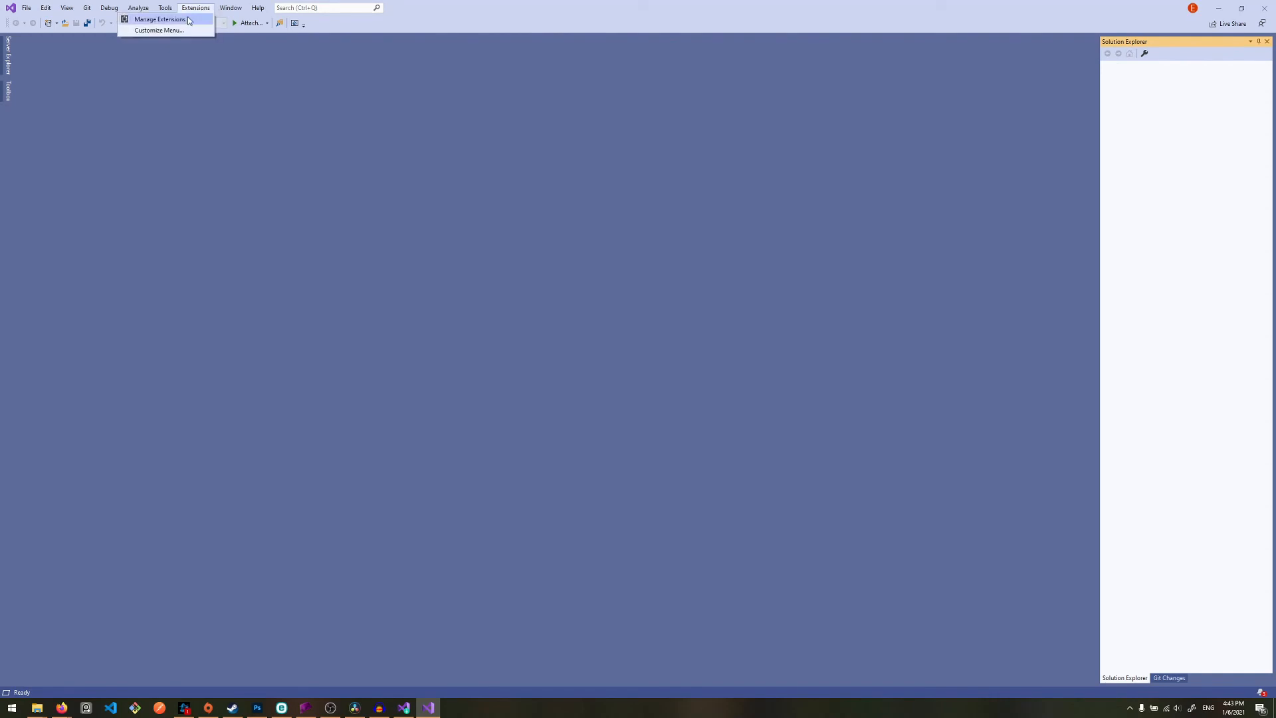
{"action": "left_click", "coordinate": [162, 20]}
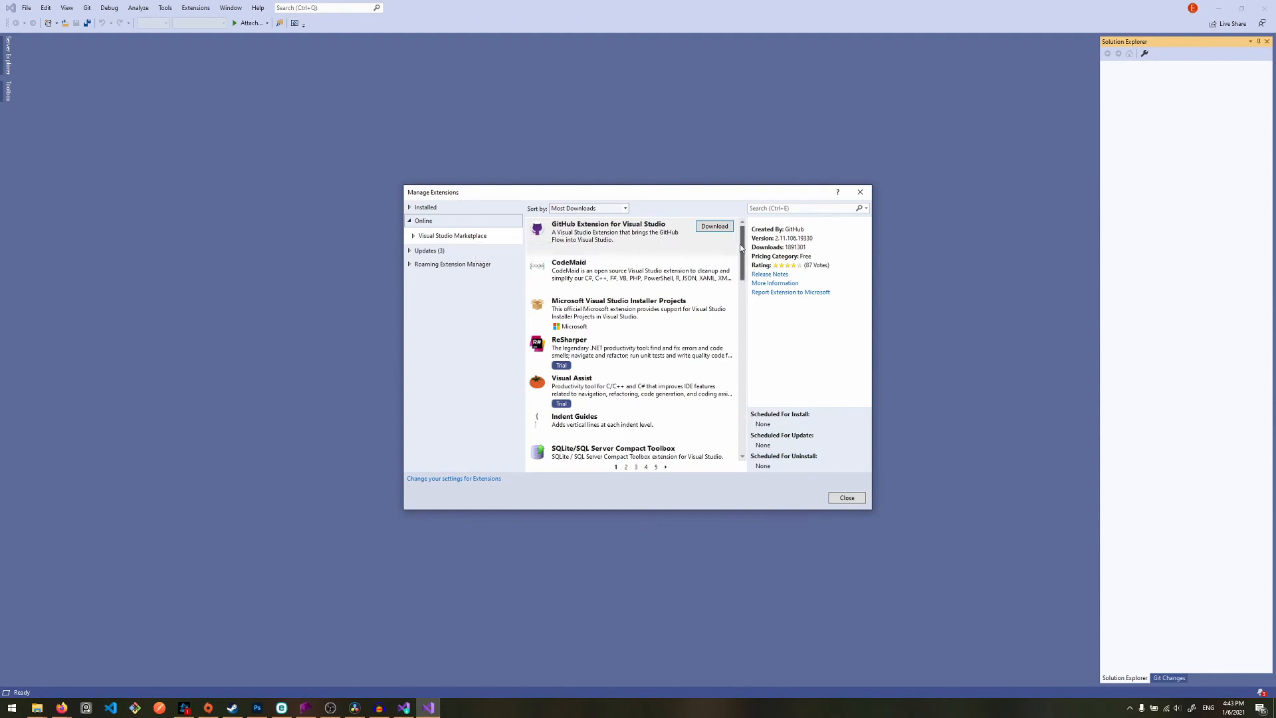
{"action": "left_click_drag", "start_coordinate": [742, 247], "coordinate": [734, 357]}
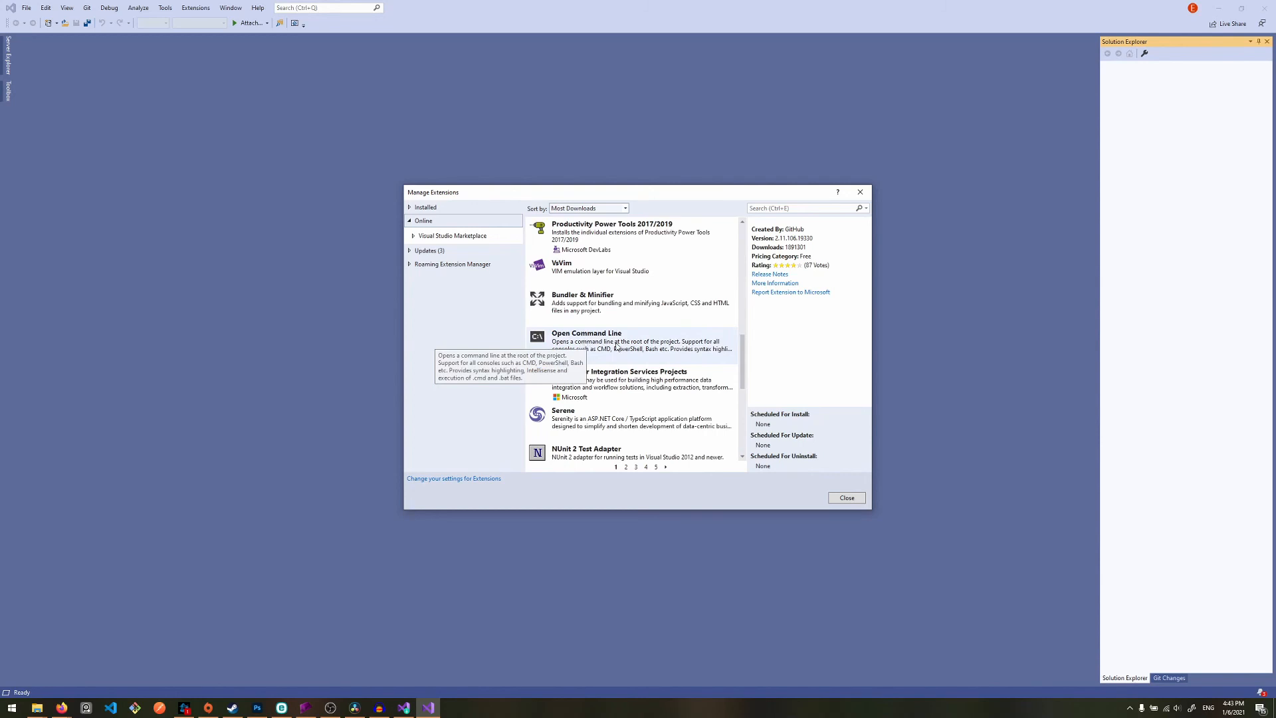
{"action": "left_click_drag", "start_coordinate": [742, 389], "coordinate": [741, 280]}
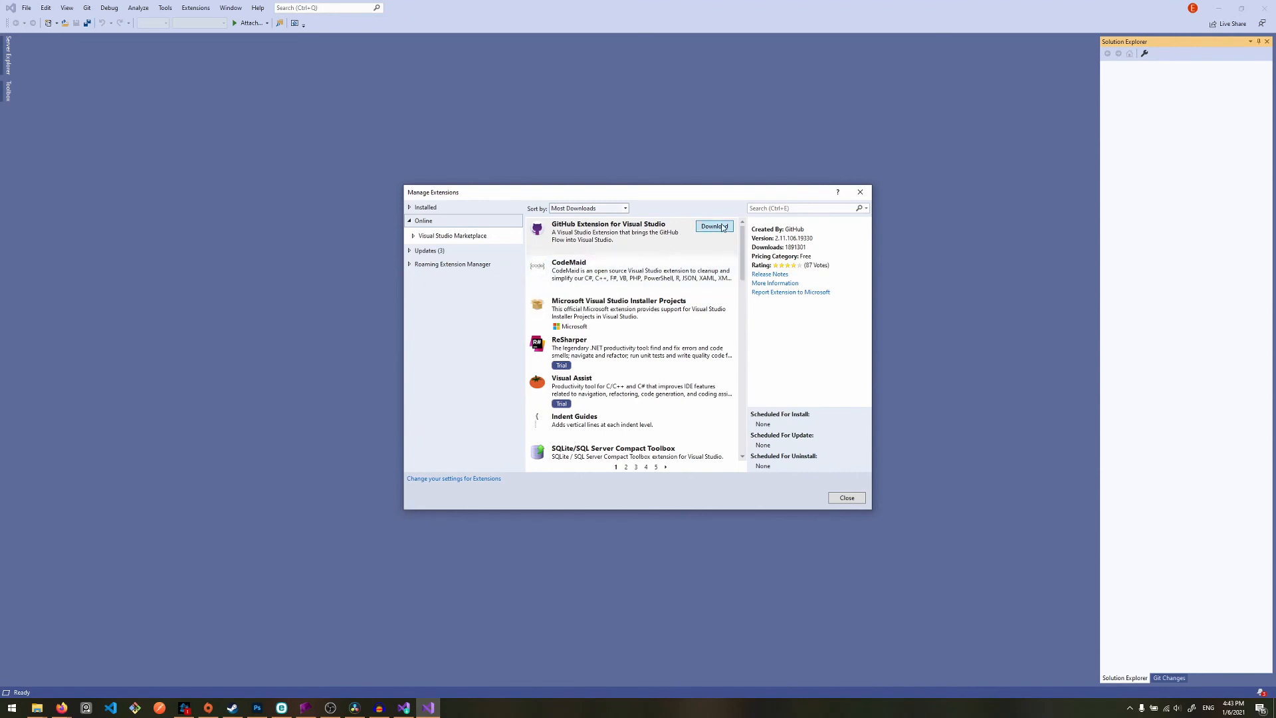
{"action": "left_click", "coordinate": [673, 271]}
{"action": "left_click", "coordinate": [724, 266]}
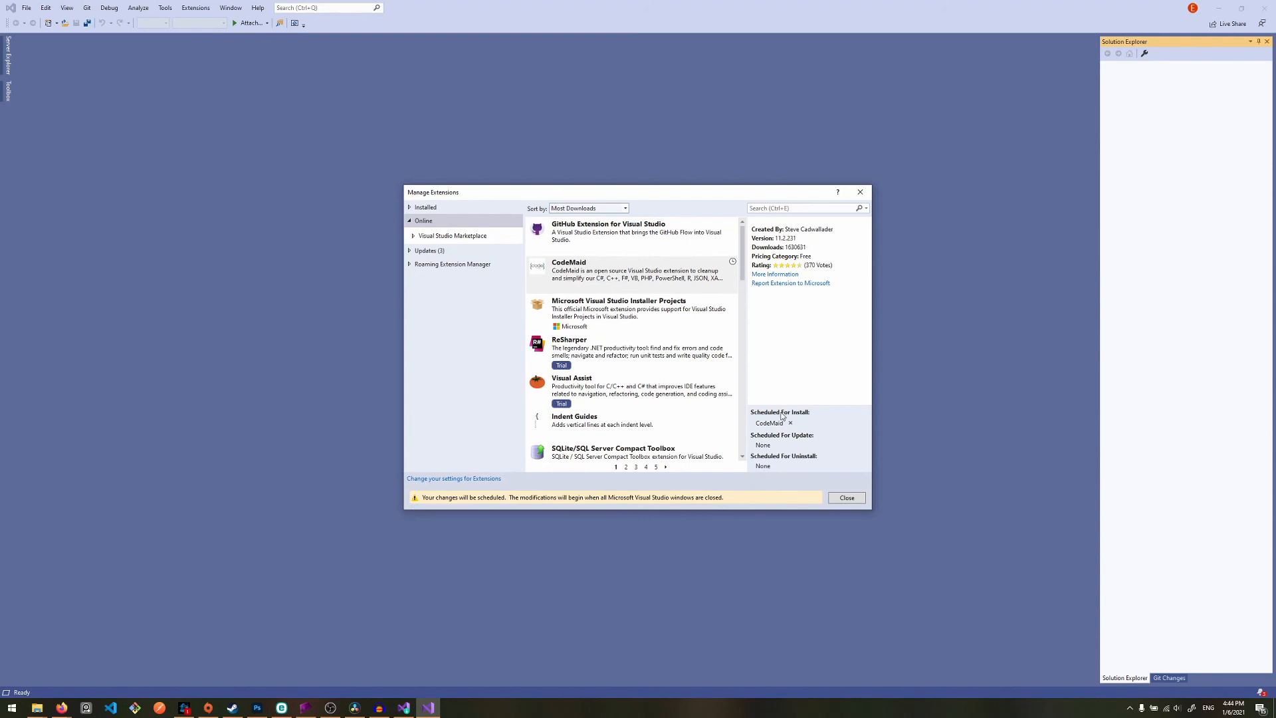
{"action": "left_click", "coordinate": [870, 195]}
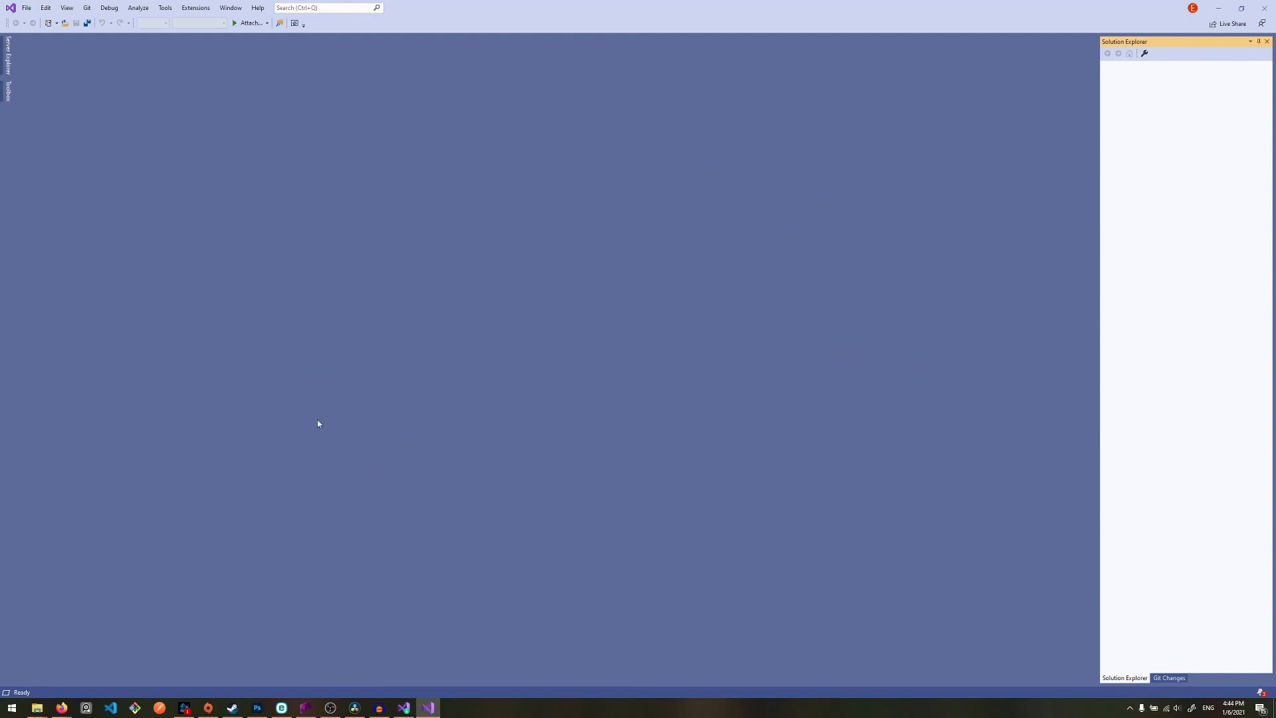
- Set the color theme to Dark in the general environment options and dismiss the desktop notification
{"action": "left_click", "coordinate": [26, 8]}
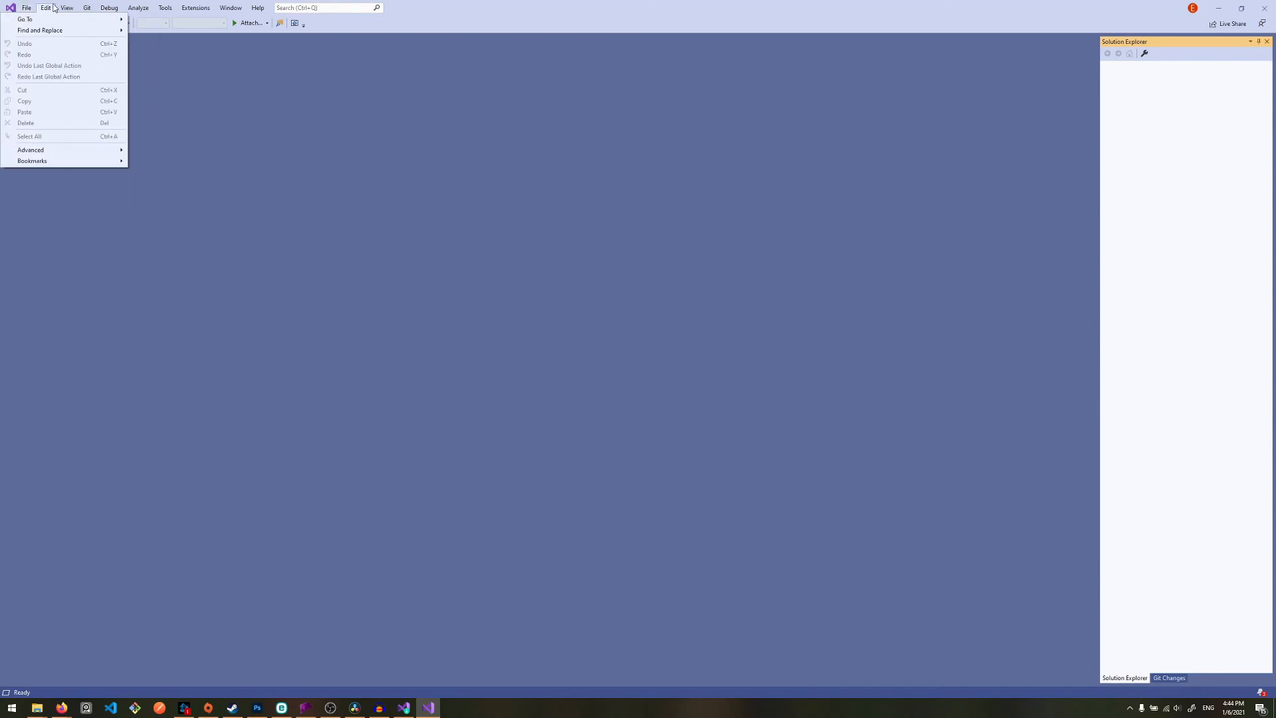
{"action": "left_click", "coordinate": [165, 8]}
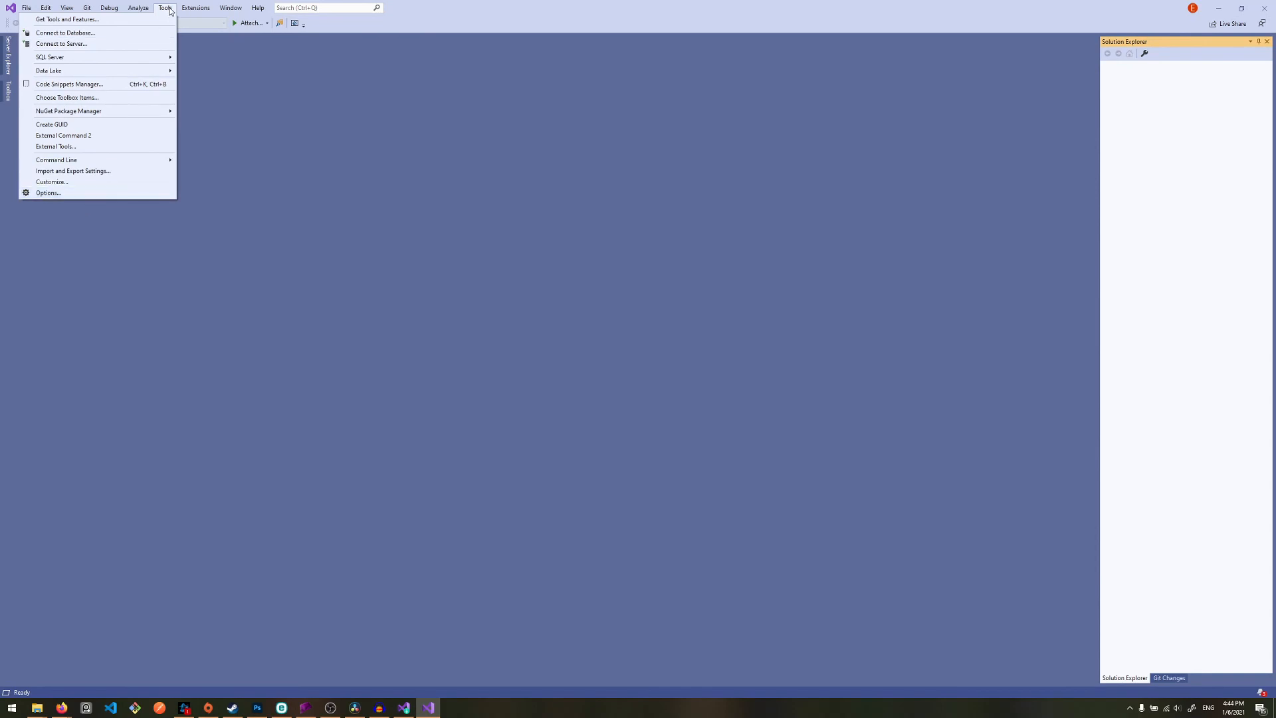
{"action": "left_click", "coordinate": [104, 196]}
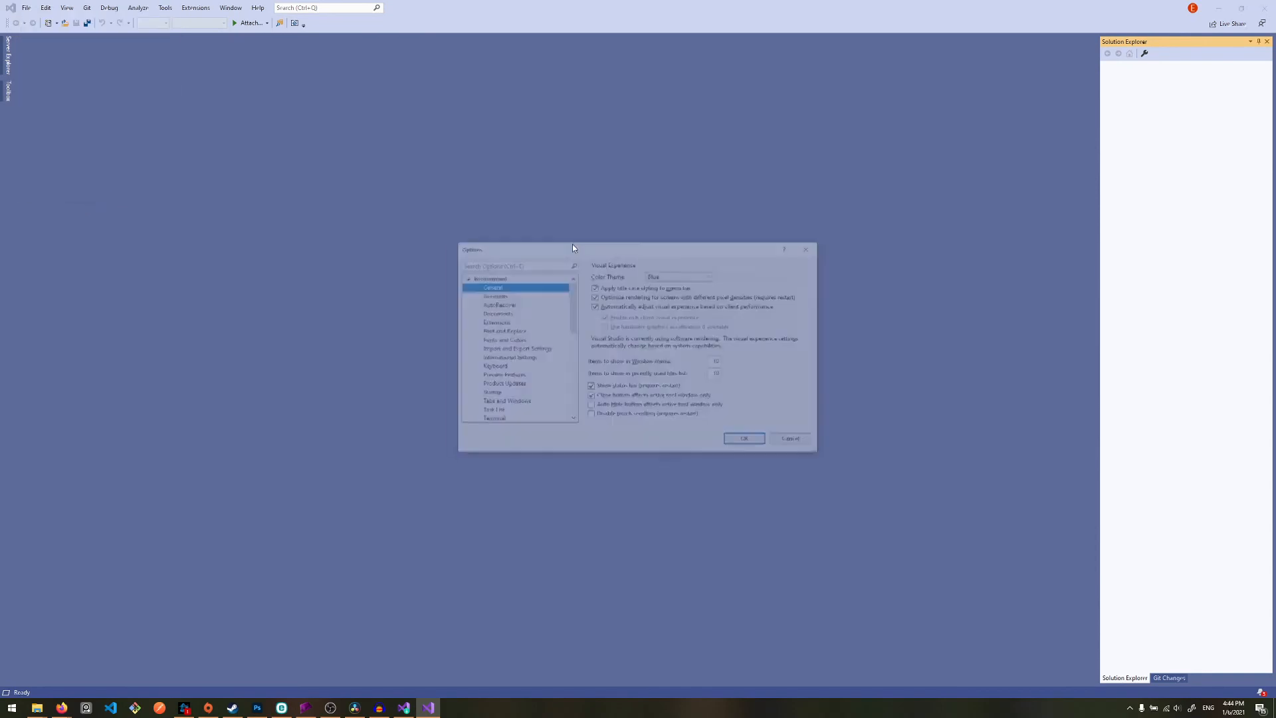
{"action": "left_click", "coordinate": [688, 275]}
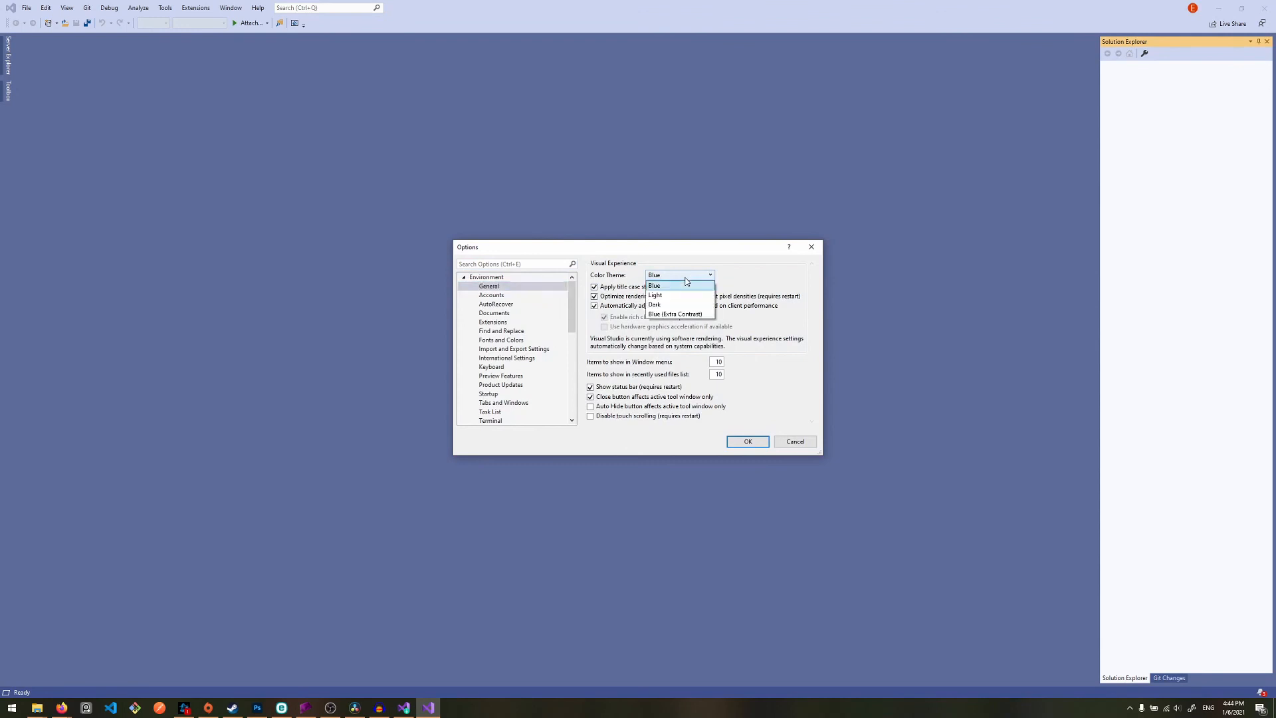
{"action": "left_click", "coordinate": [673, 309]}
{"action": "left_click", "coordinate": [747, 442]}
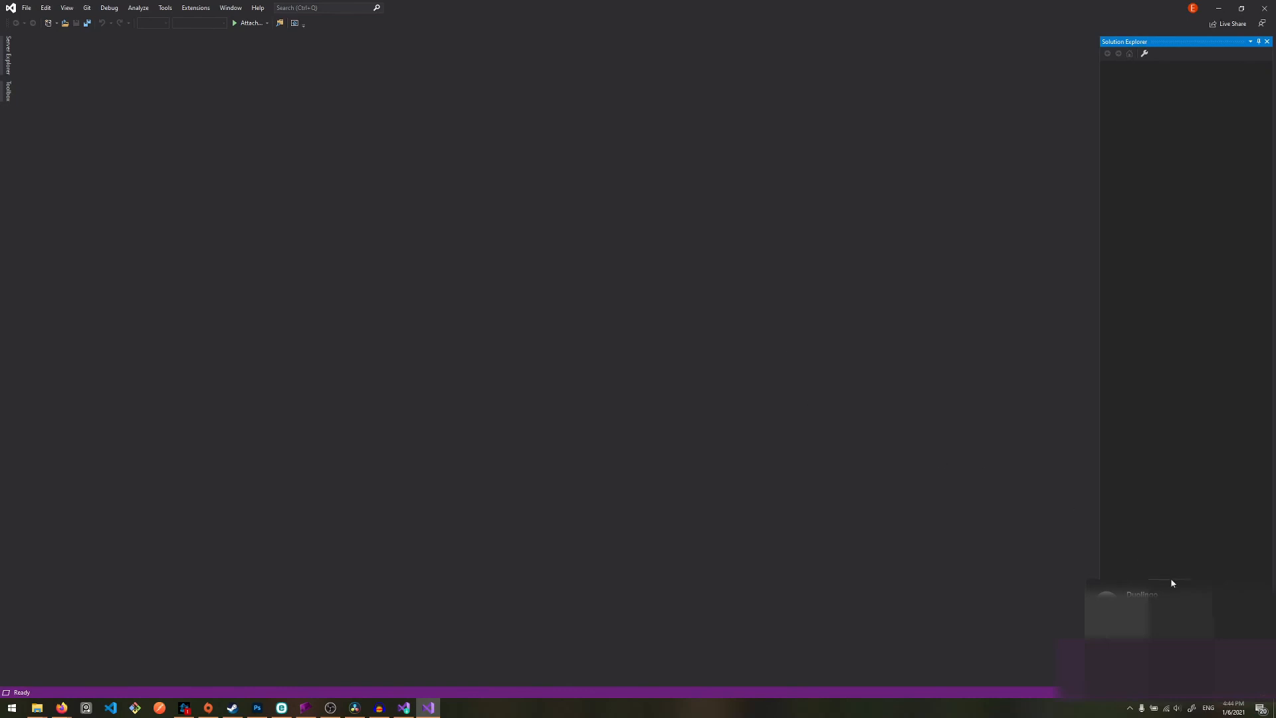
{"action": "left_click", "coordinate": [1257, 589]}
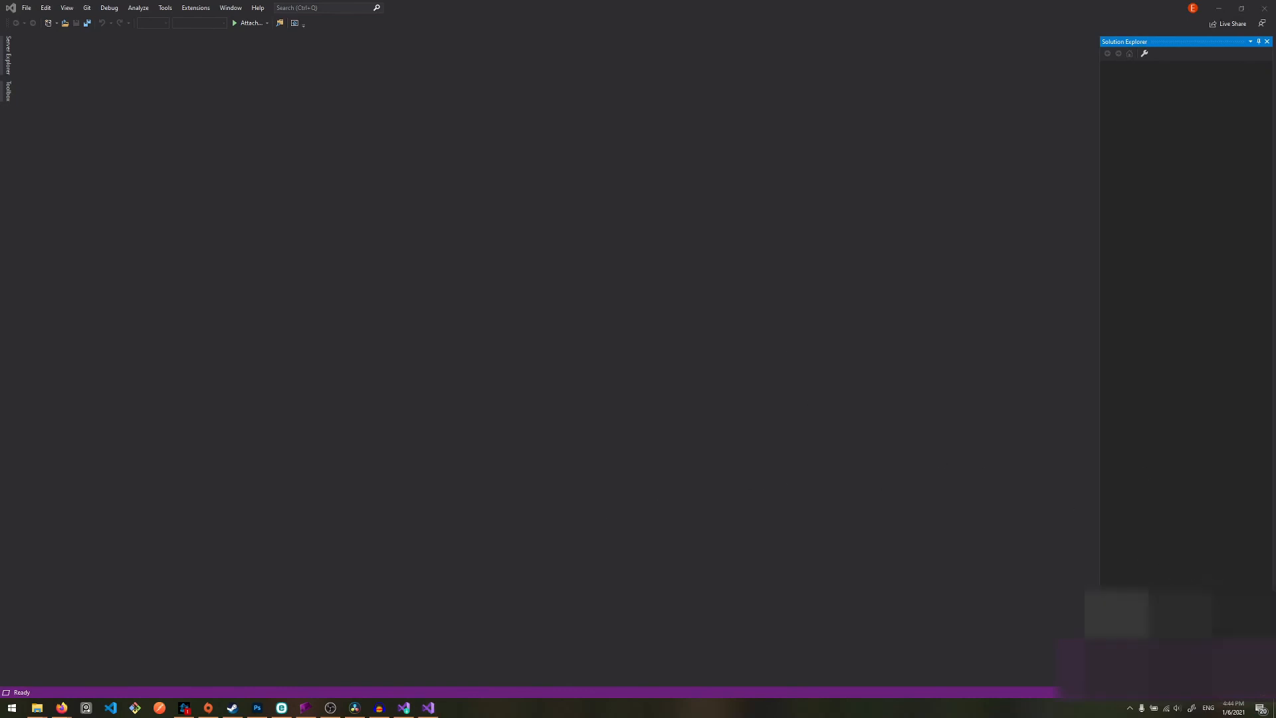